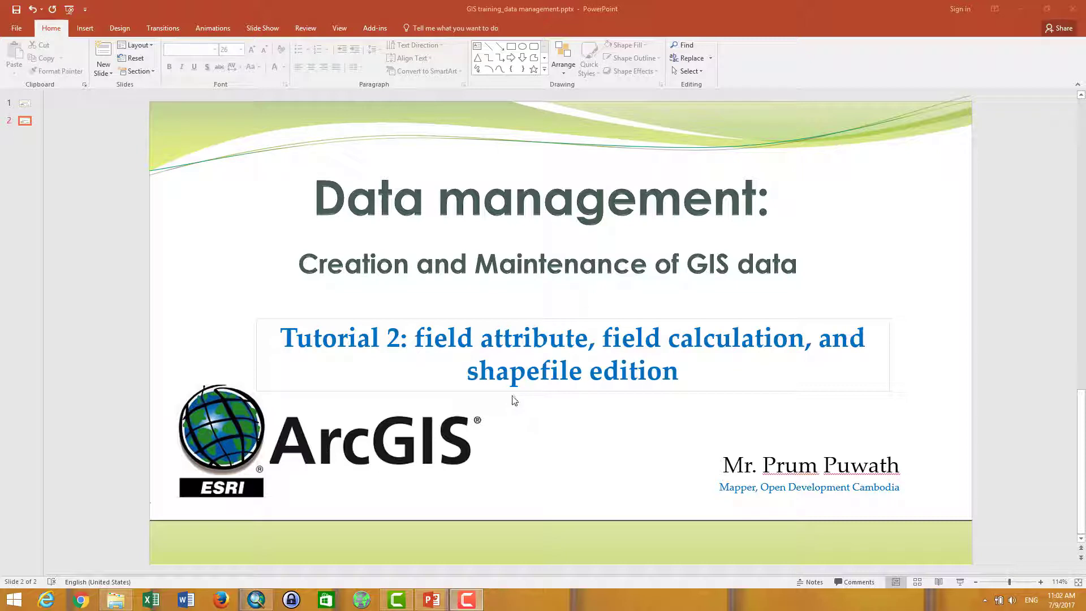
Add the 2009_census_trt_ME shapefile to the ArcMap map
left_click(256, 600)
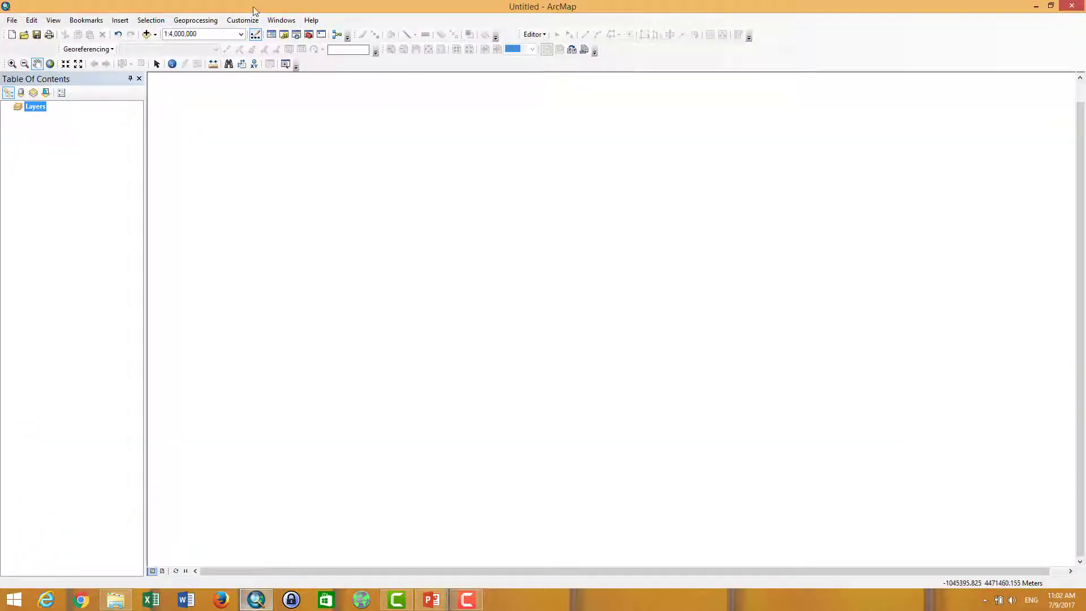
left_click(147, 35)
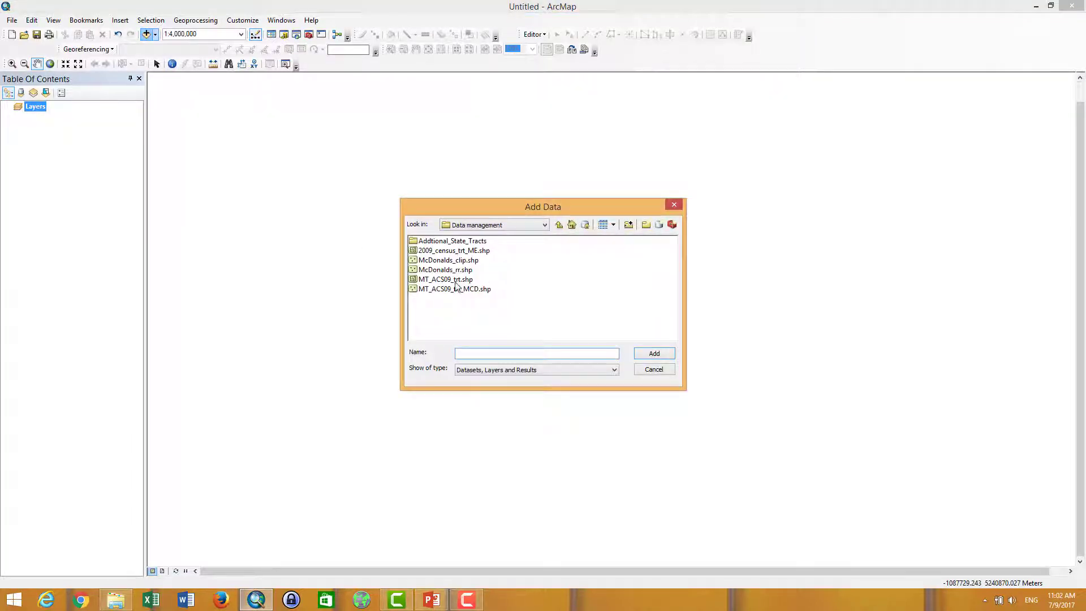
left_click(457, 251)
left_click(666, 354)
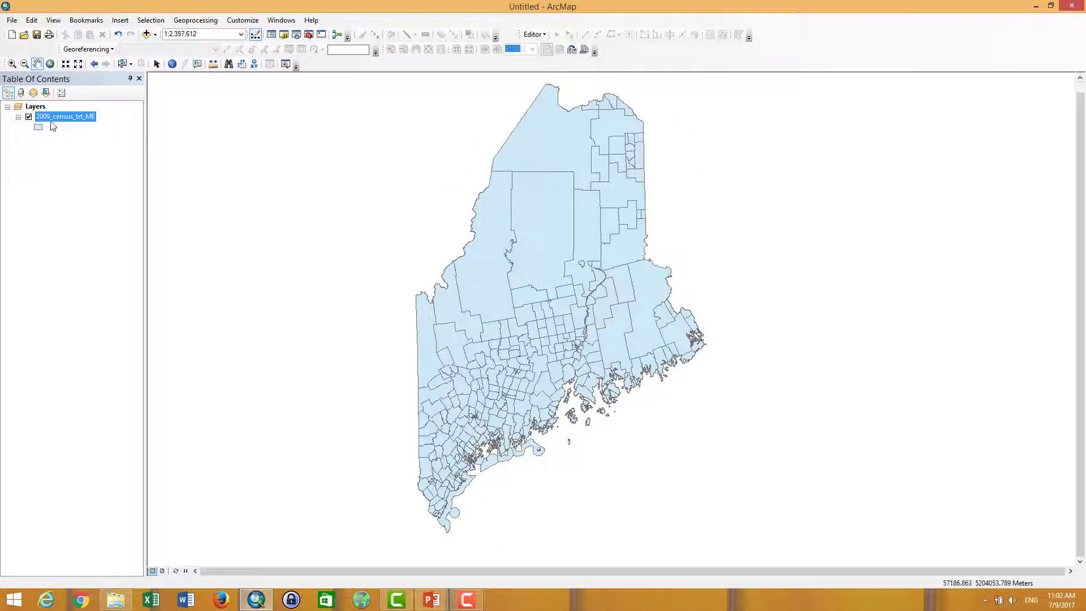
Open the tracts layer's attribute table and dock it near the top of the window
right_click(55, 117)
left_click(88, 149)
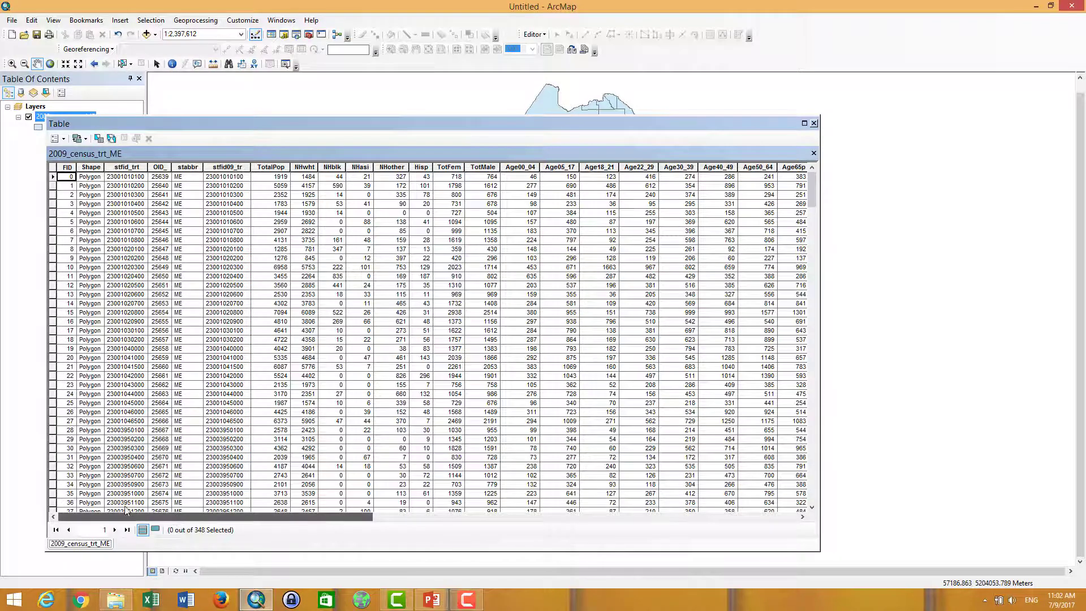
left_click_drag(175, 520, 642, 531)
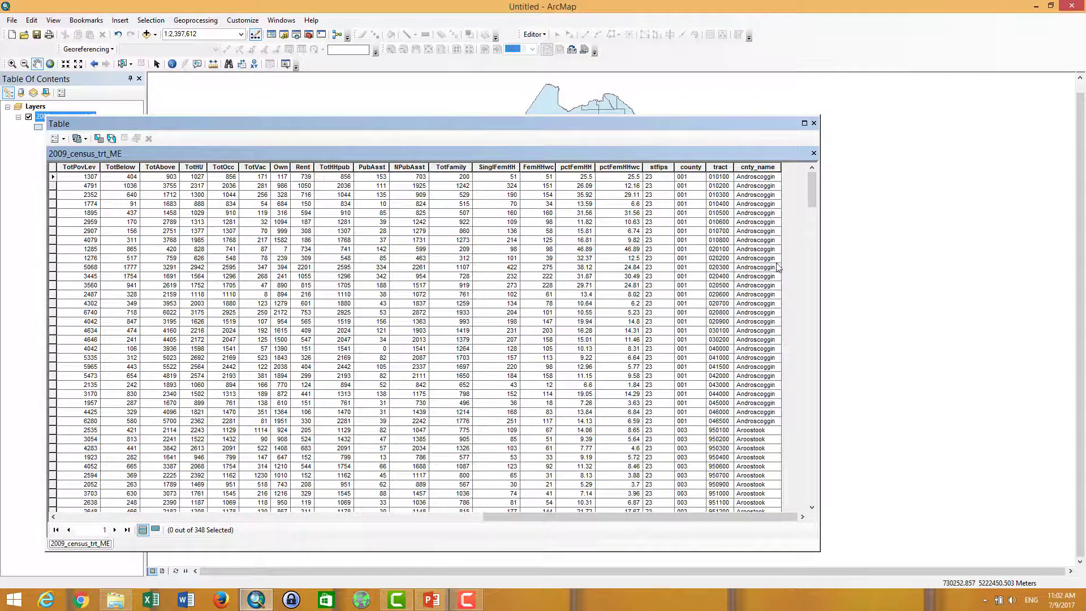
left_click_drag(396, 124, 439, 313)
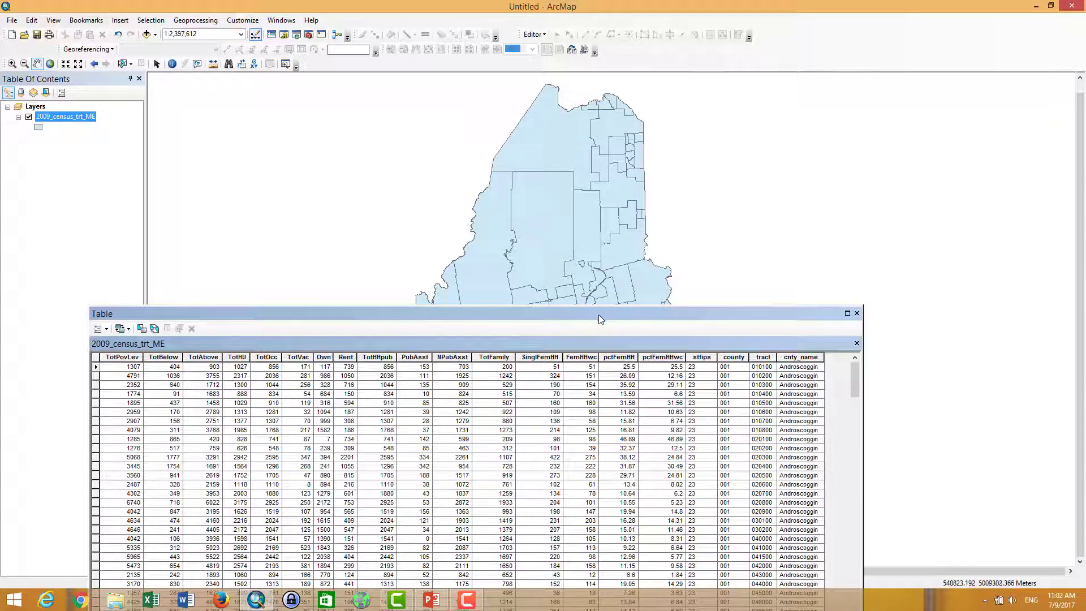
left_click_drag(598, 319, 663, 113)
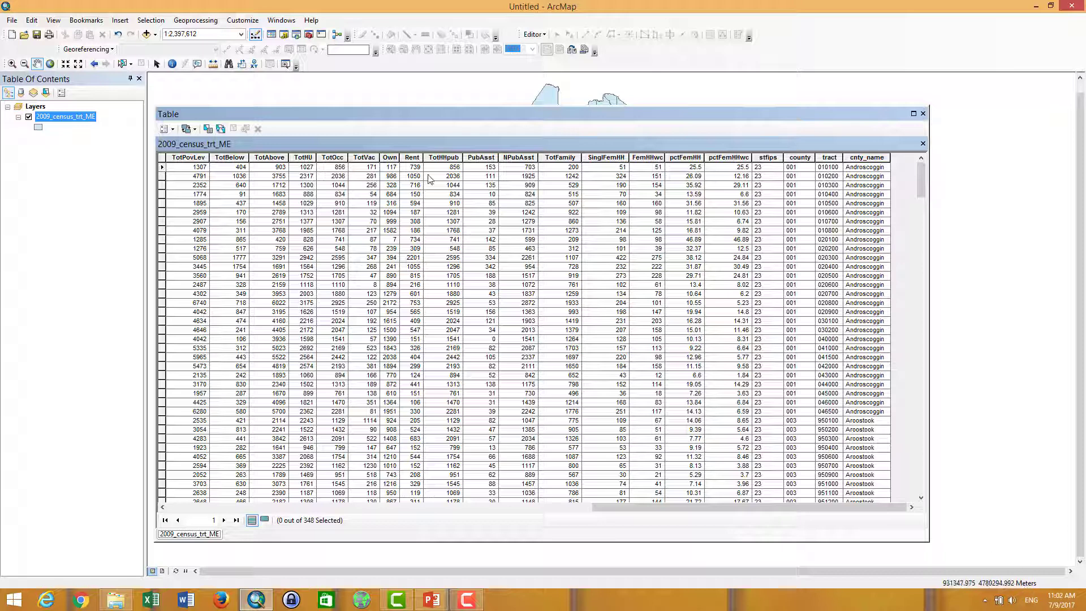
Create a Double field named 'area' with precision 2 in the tracts table
left_click(166, 129)
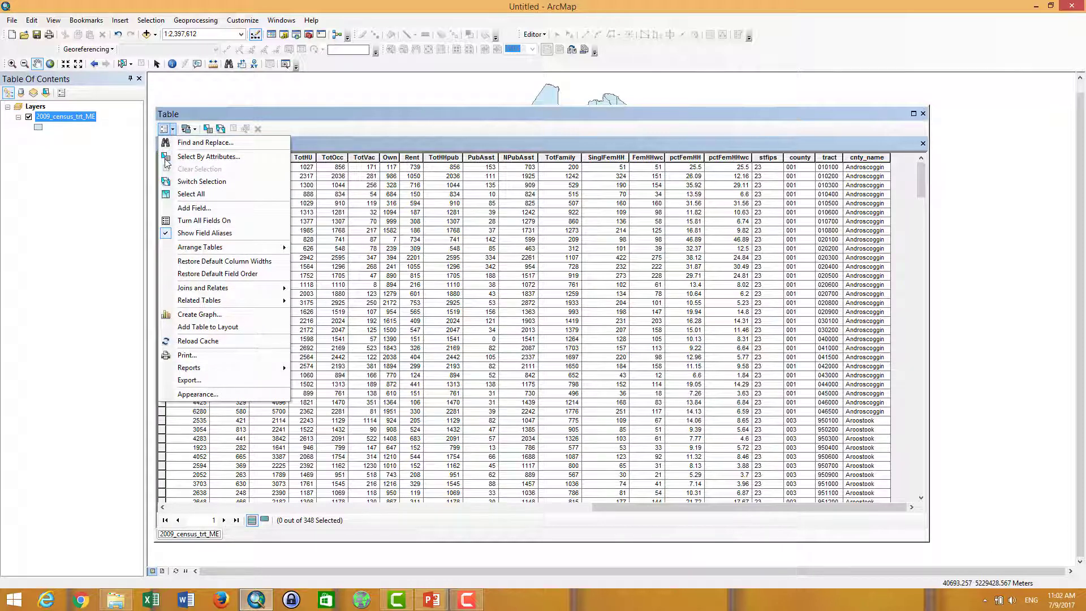
left_click(187, 208)
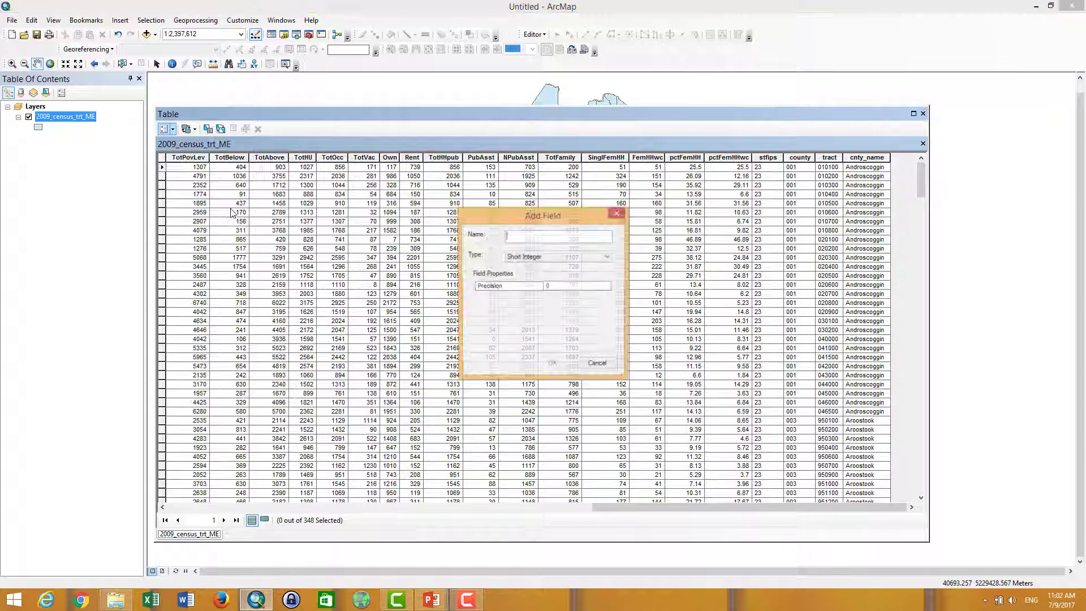
left_click(607, 257)
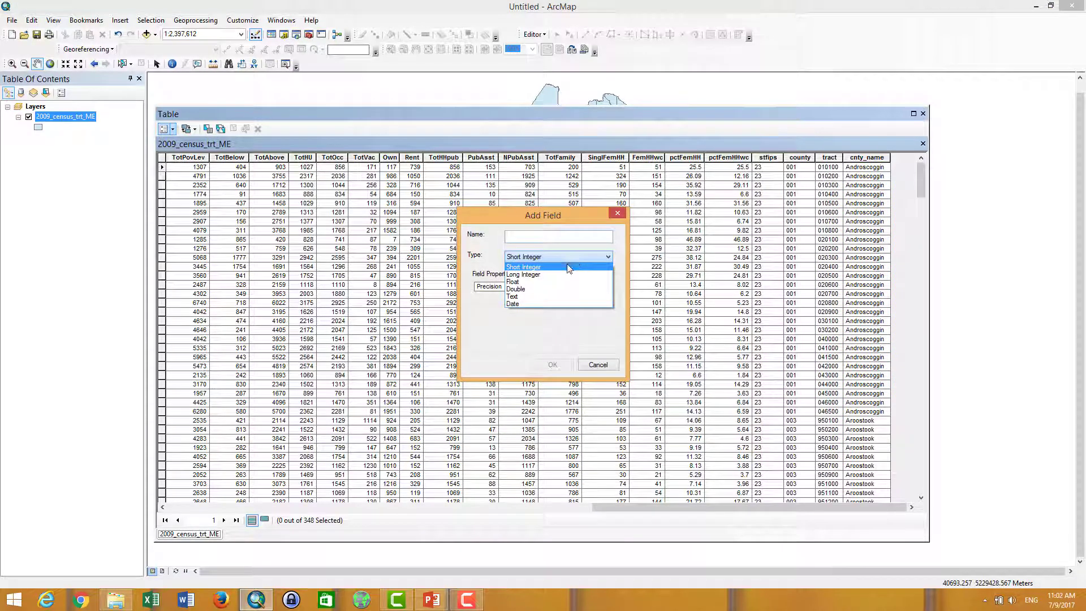
left_click(547, 292)
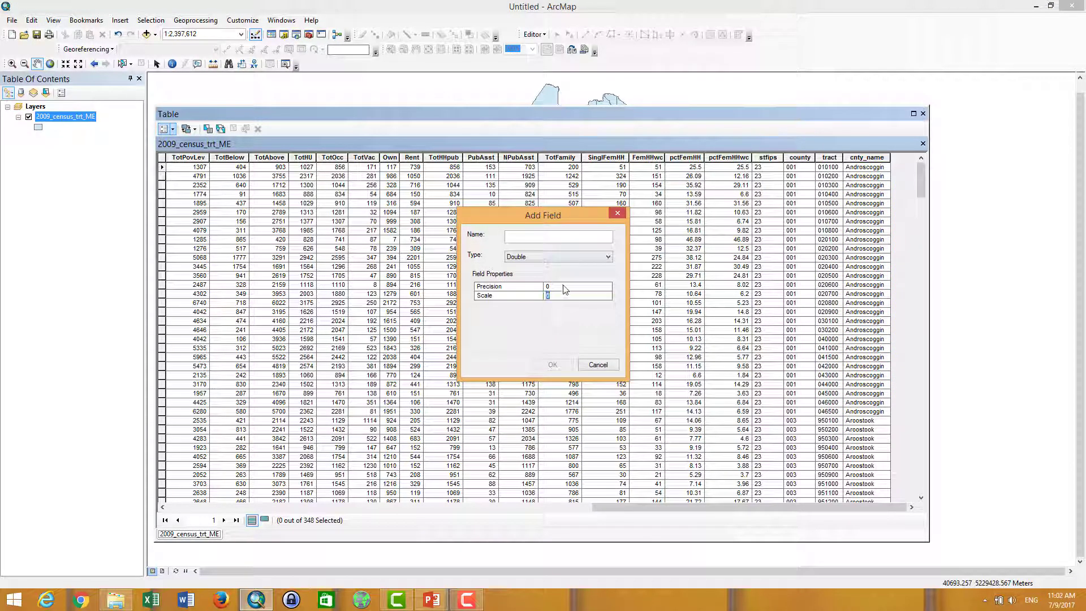
left_click(564, 285)
type("2")
left_click(558, 291)
left_click_drag(558, 292, 538, 295)
key("BackSpace")
left_click(525, 239)
type("area")
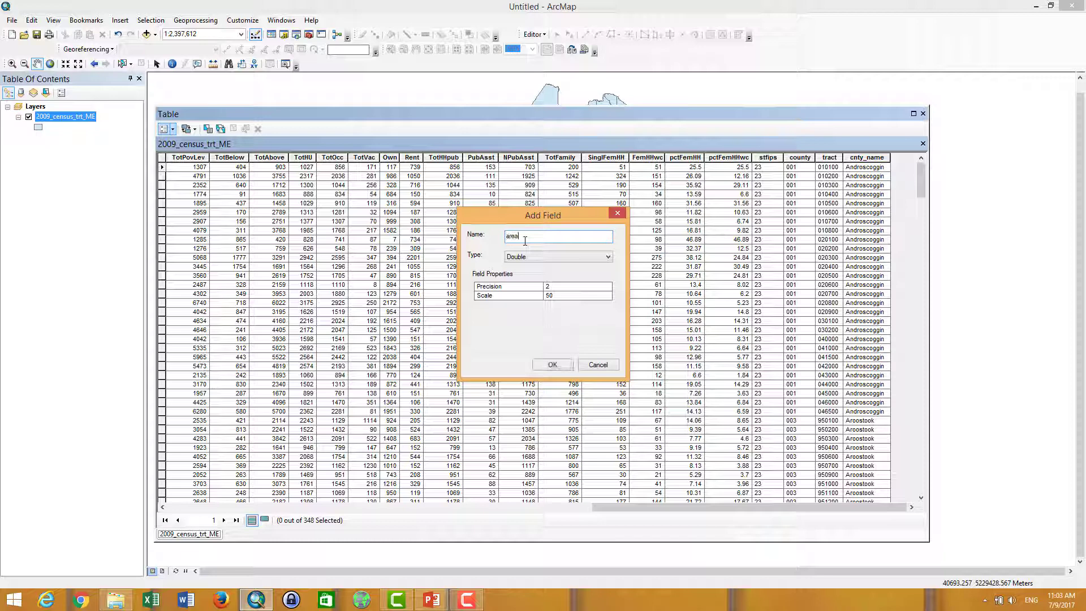
left_click(564, 362)
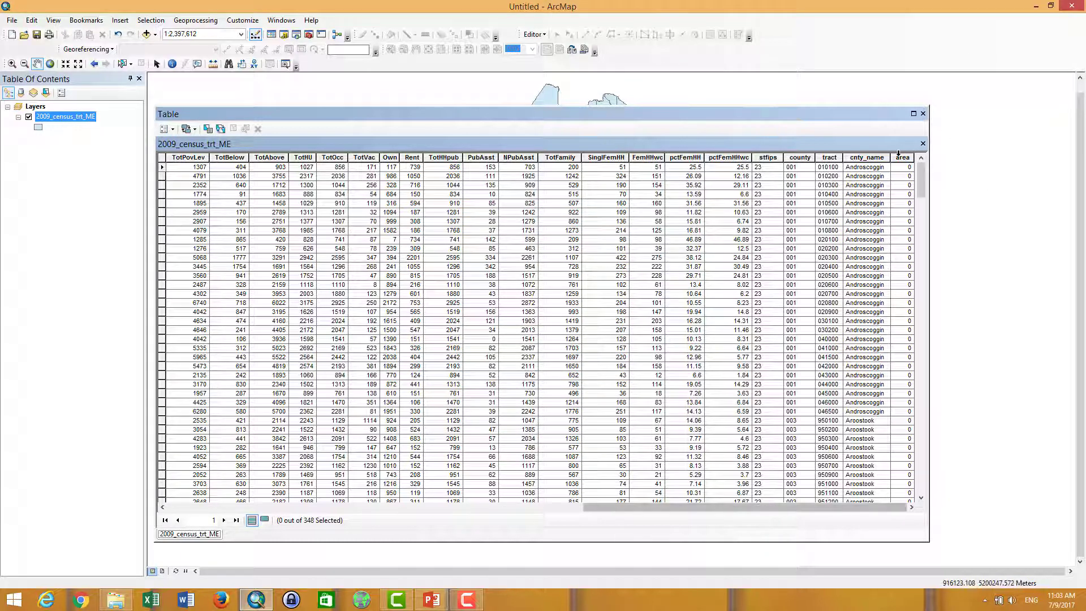
scroll(897, 376, "down", 8)
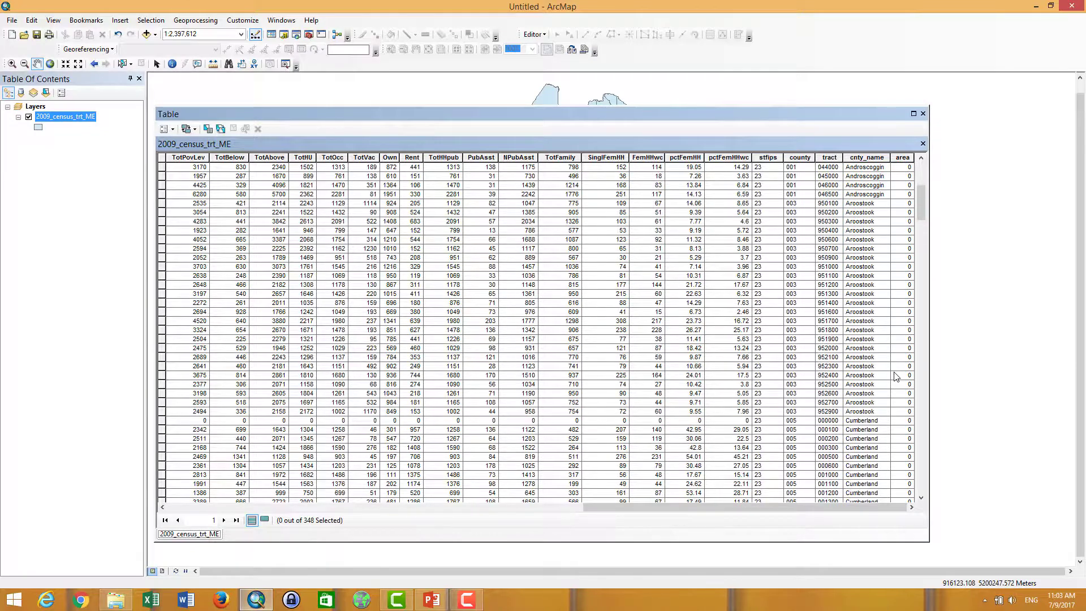
scroll(898, 376, "up", 8)
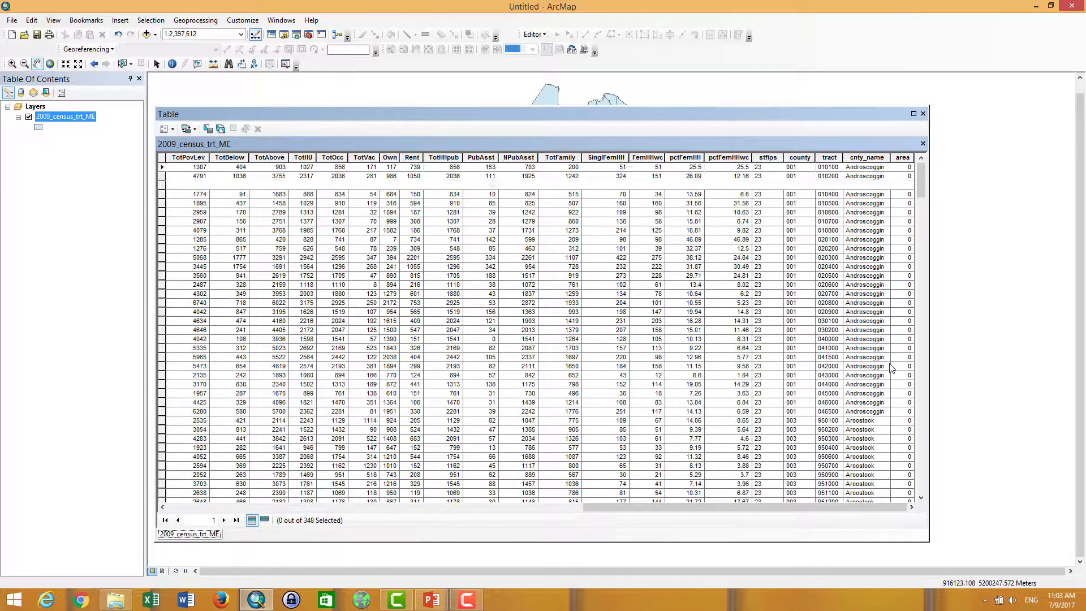
Calculate geometry into the area field as Area in Square Kilometers for every tract
right_click(903, 157)
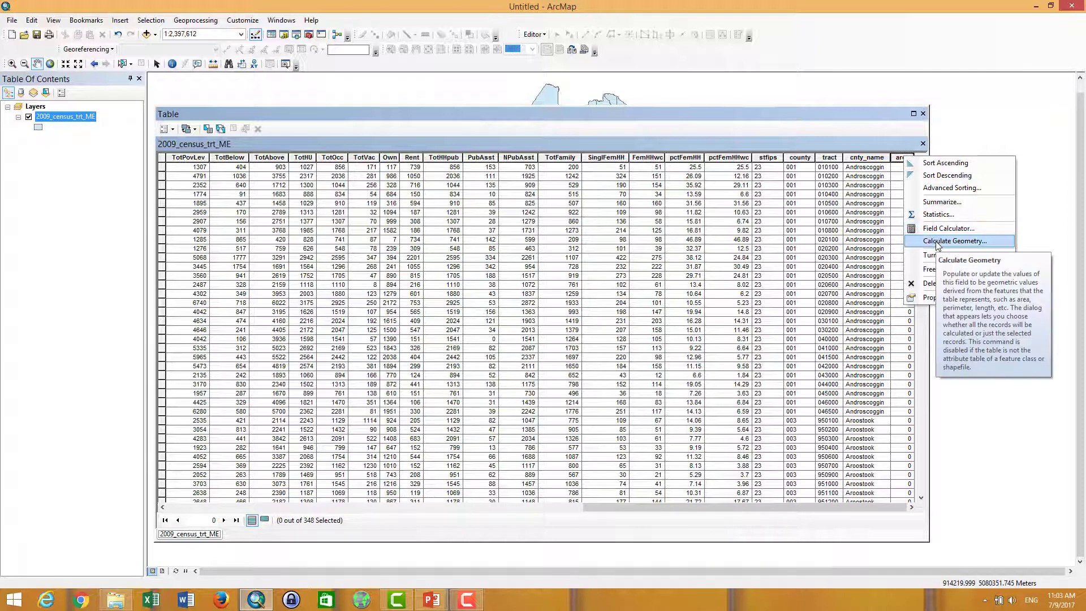
left_click(954, 241)
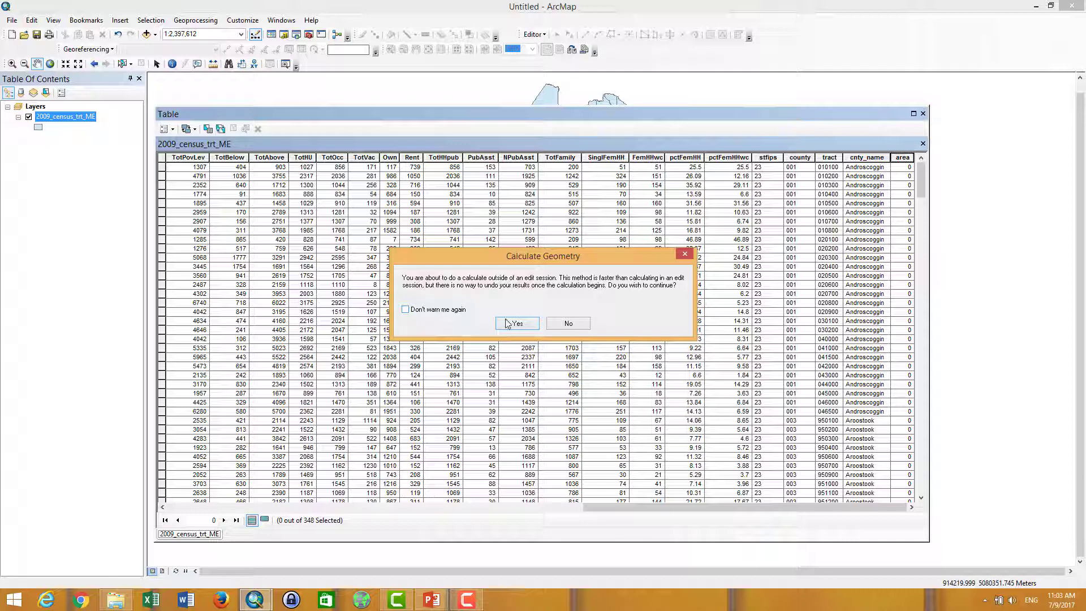
left_click(509, 323)
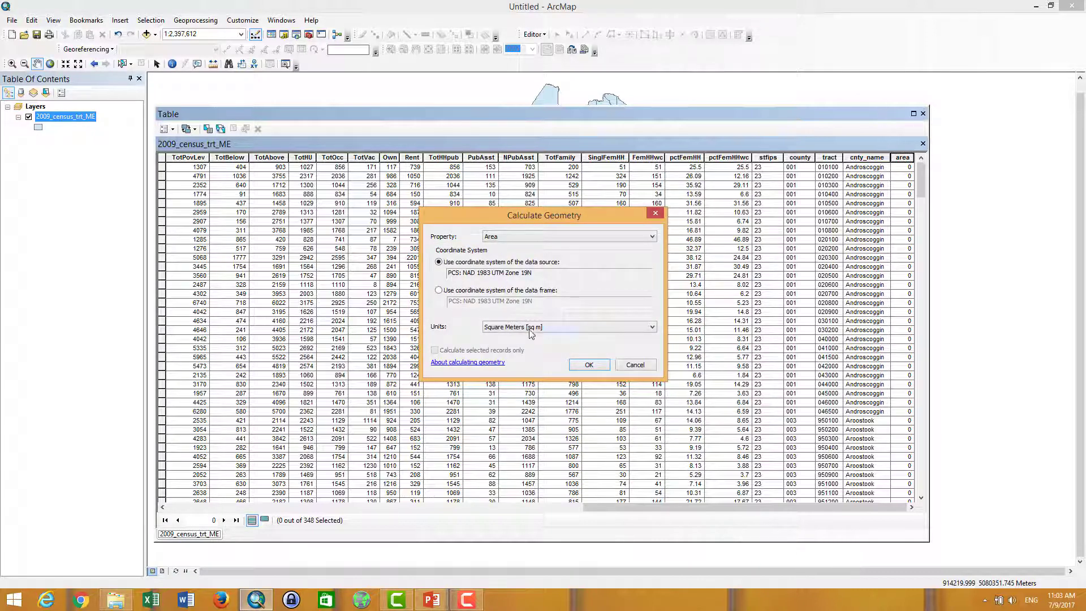
left_click(563, 232)
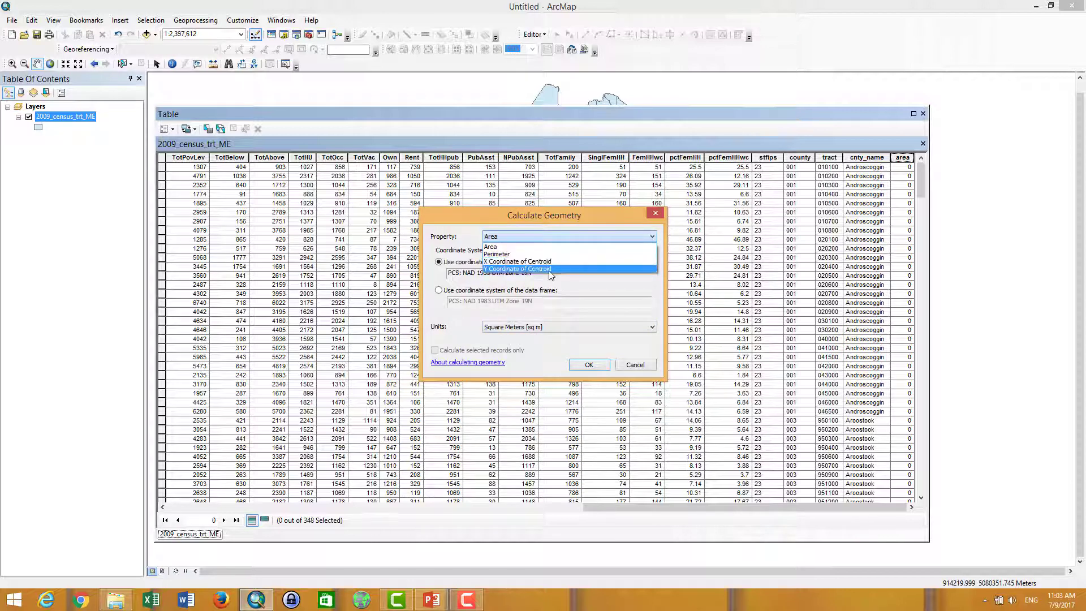
left_click(522, 247)
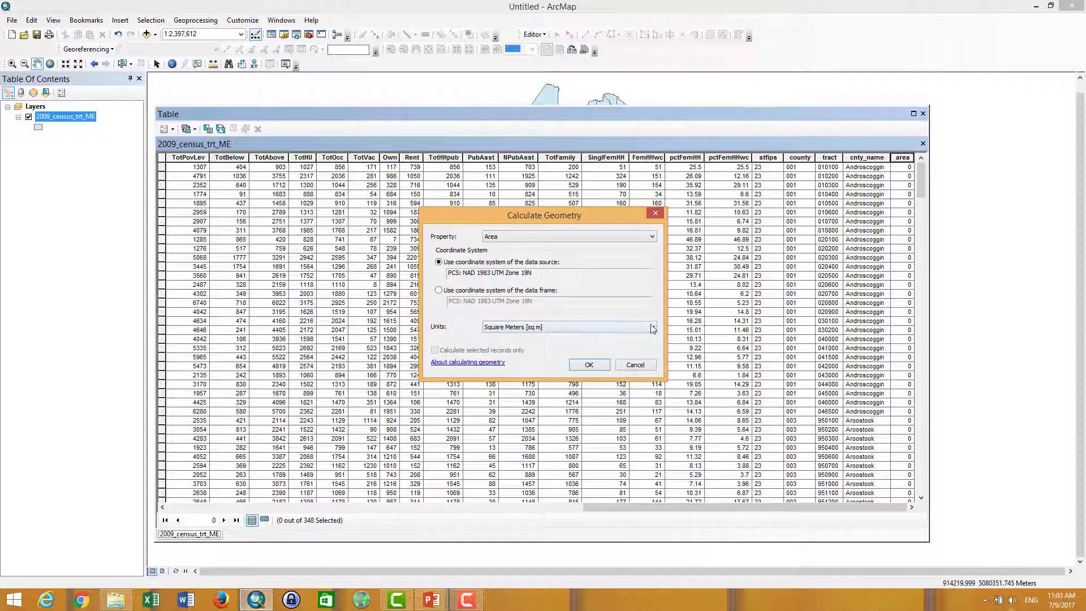
left_click(585, 328)
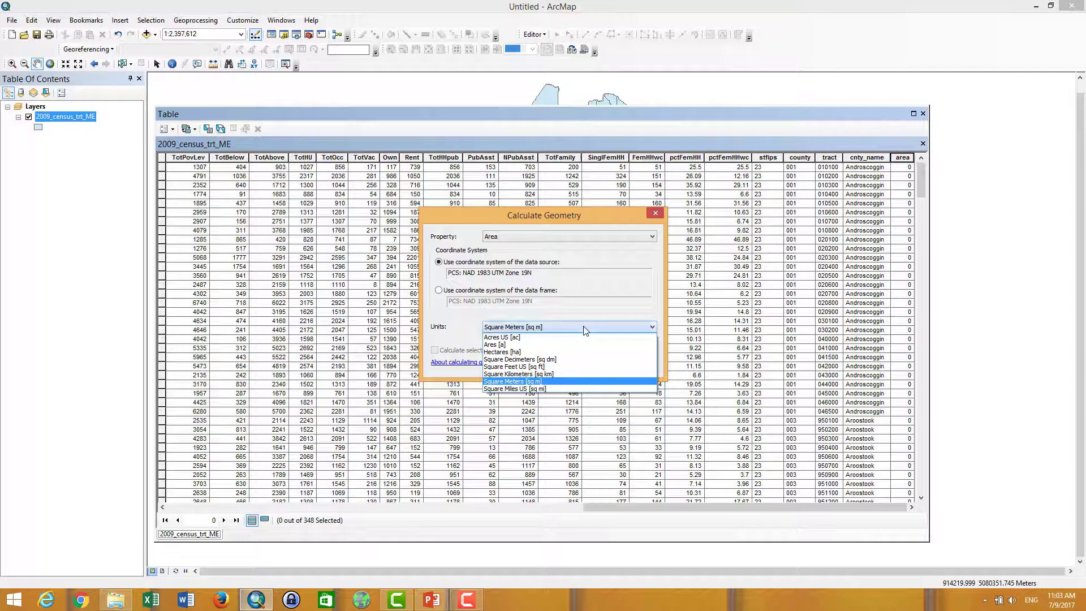
left_click(559, 374)
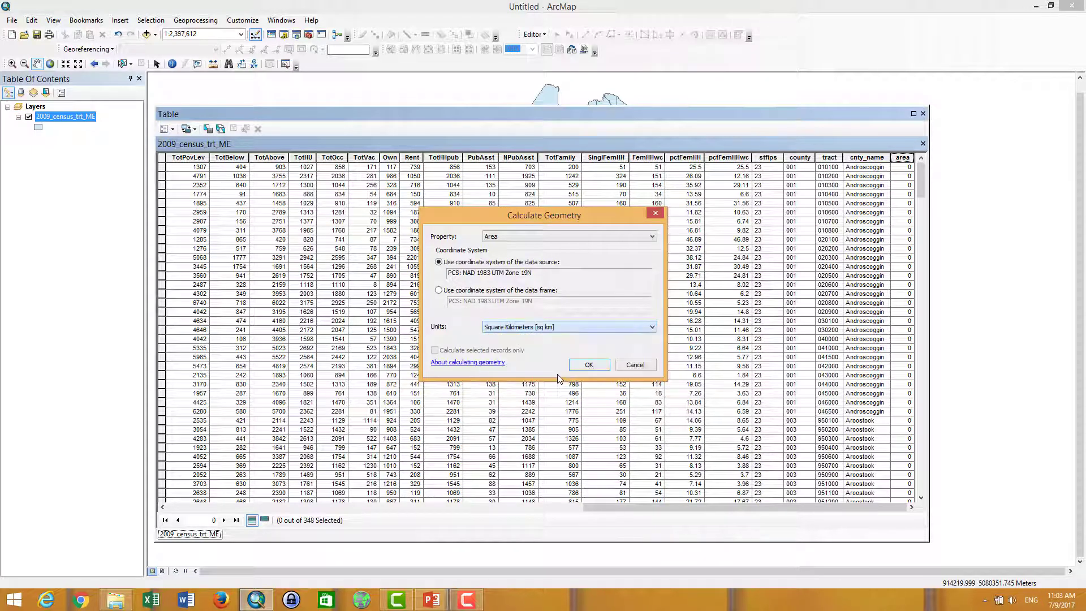
left_click(589, 364)
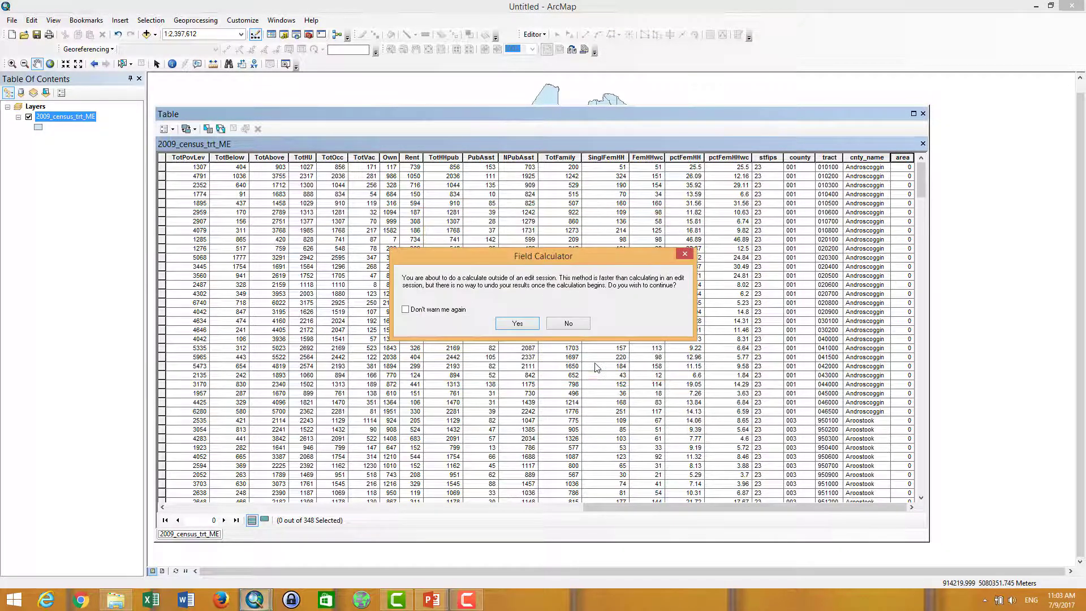
left_click(519, 324)
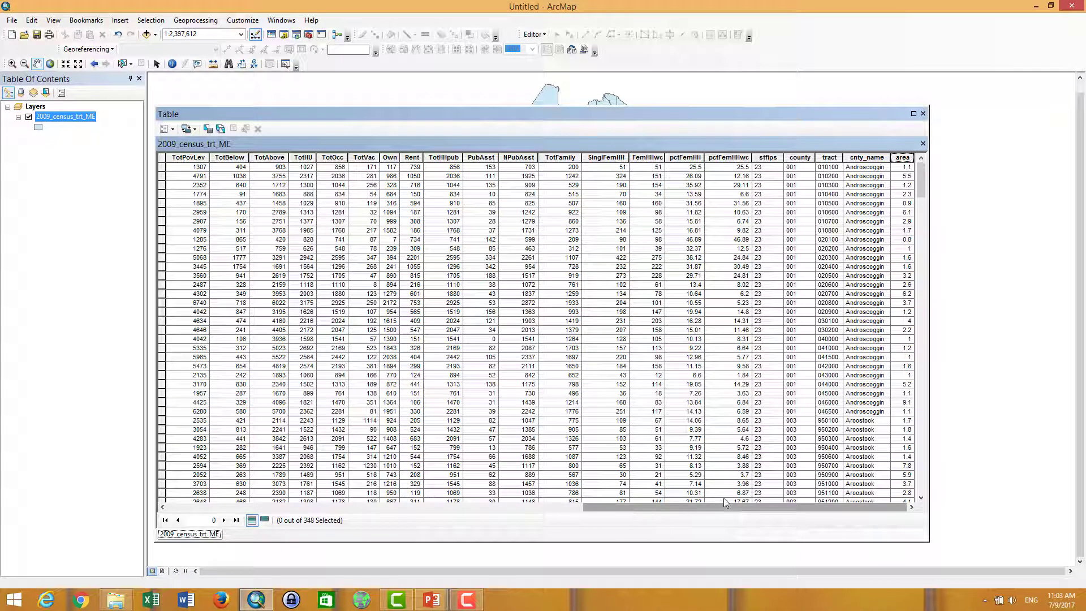
Review the area values, then drag the table down to uncover the map
scroll(895, 193, "down", 15)
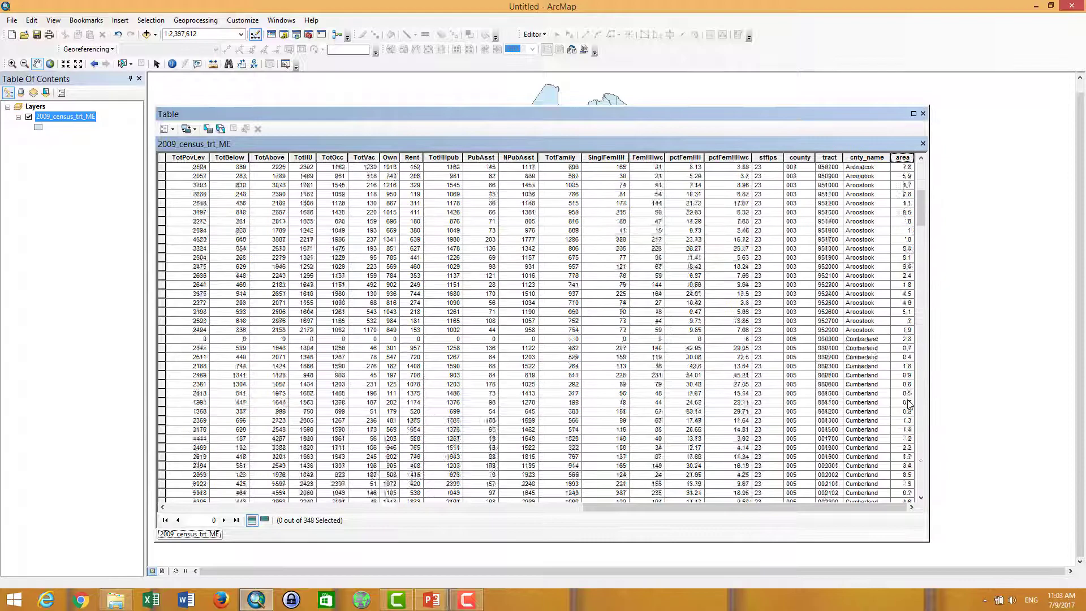
scroll(907, 404, "down", 20)
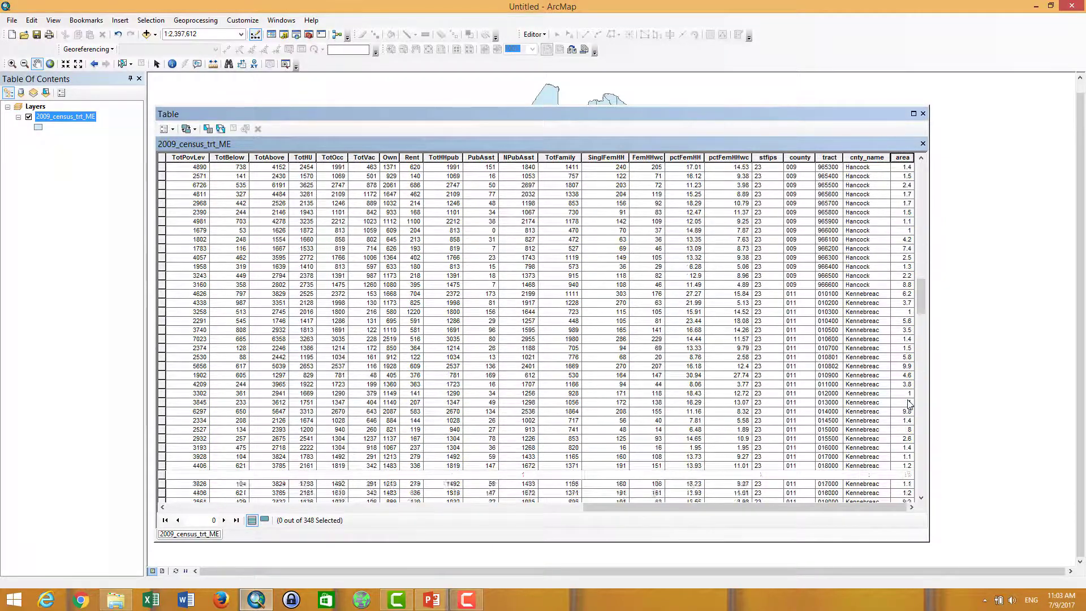
scroll(907, 404, "up", 20)
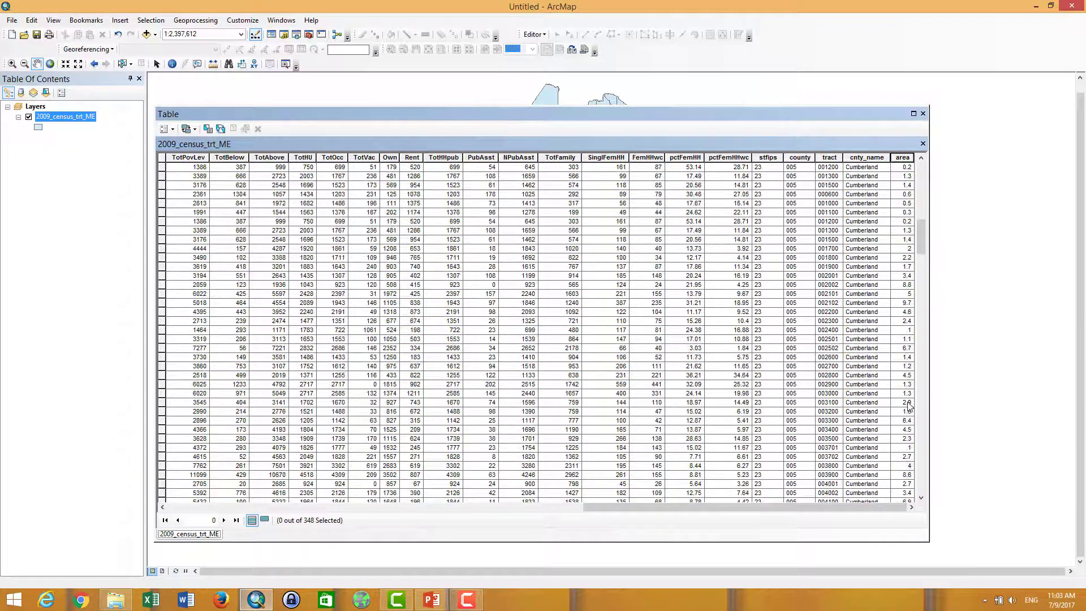
scroll(909, 405, "up", 5)
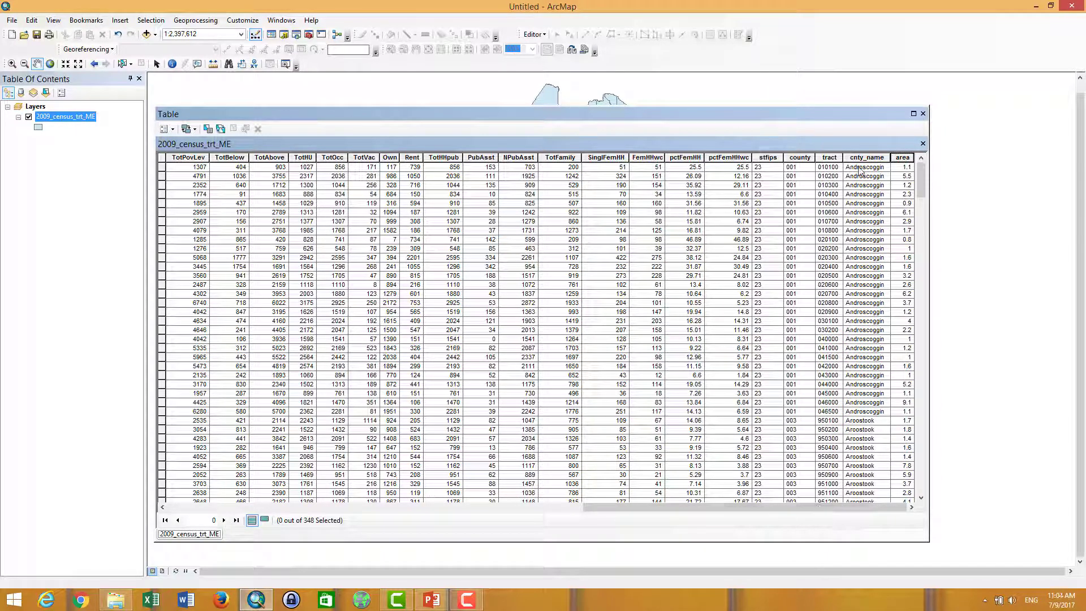
left_click(905, 168)
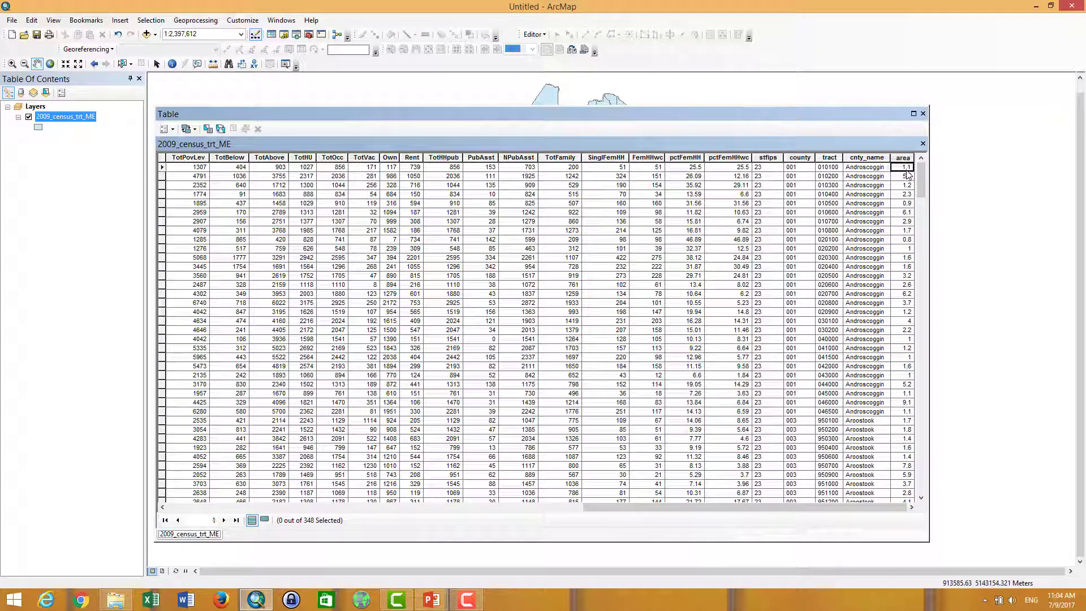
left_click_drag(824, 119, 697, 269)
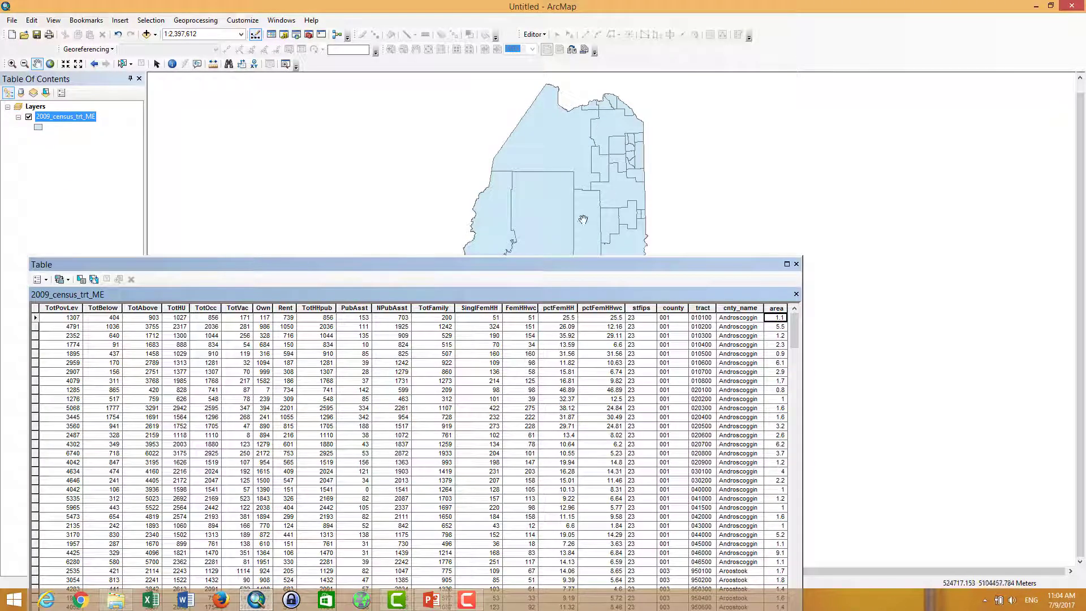
Move the table back over the map, scroll to the first columns and select Age65p
left_click_drag(568, 265, 728, 110)
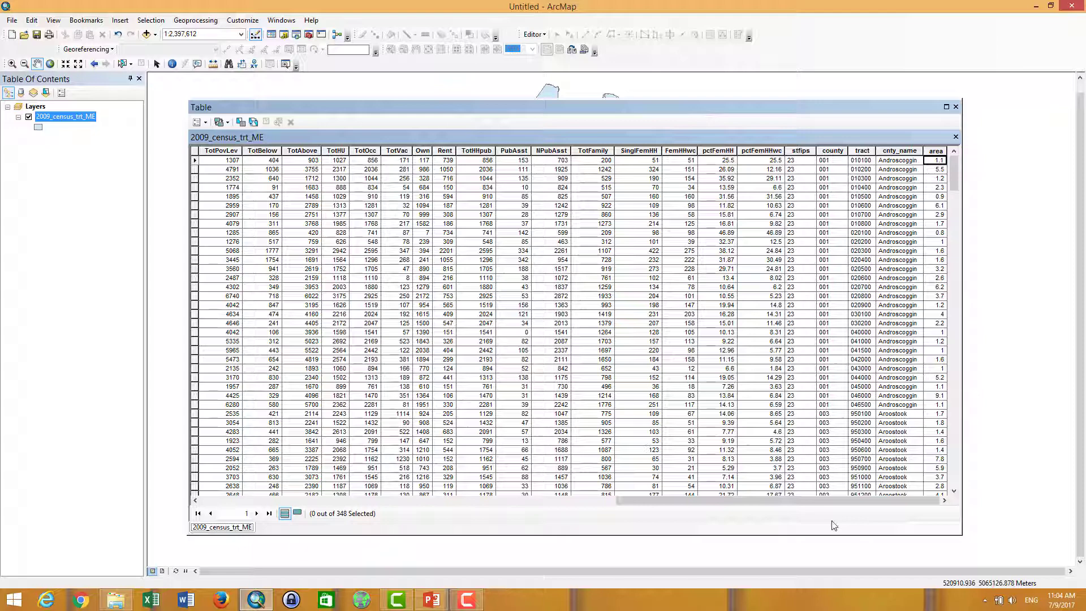
left_click_drag(839, 503, 473, 495)
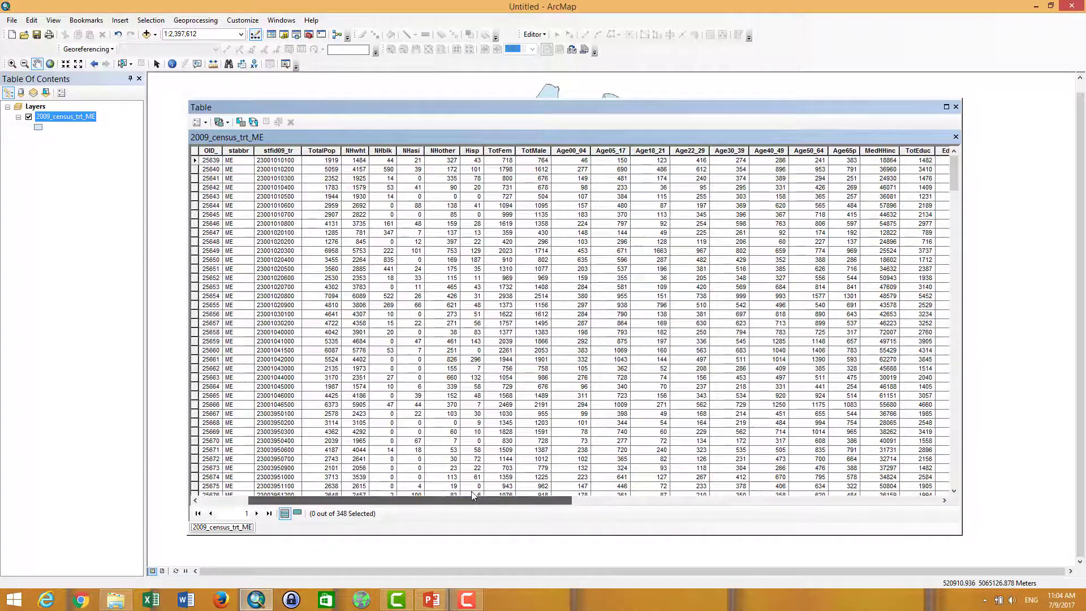
left_click(849, 151)
left_click_drag(536, 500, 629, 495)
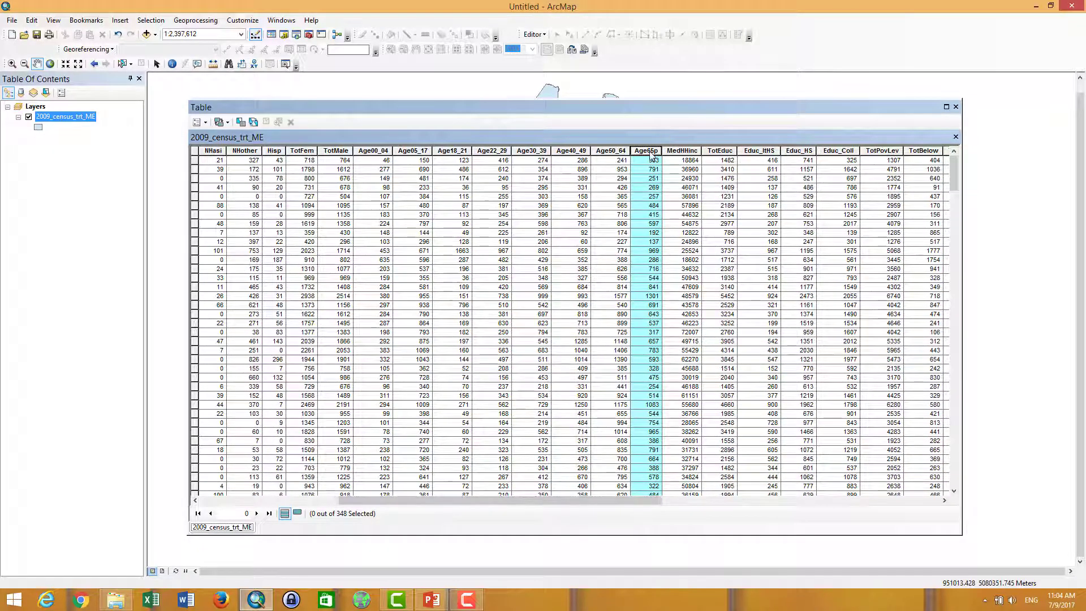
Add a Double field percent_age65p (precision 3, scale 4), accepting the shortened name percent_ag
left_click(203, 123)
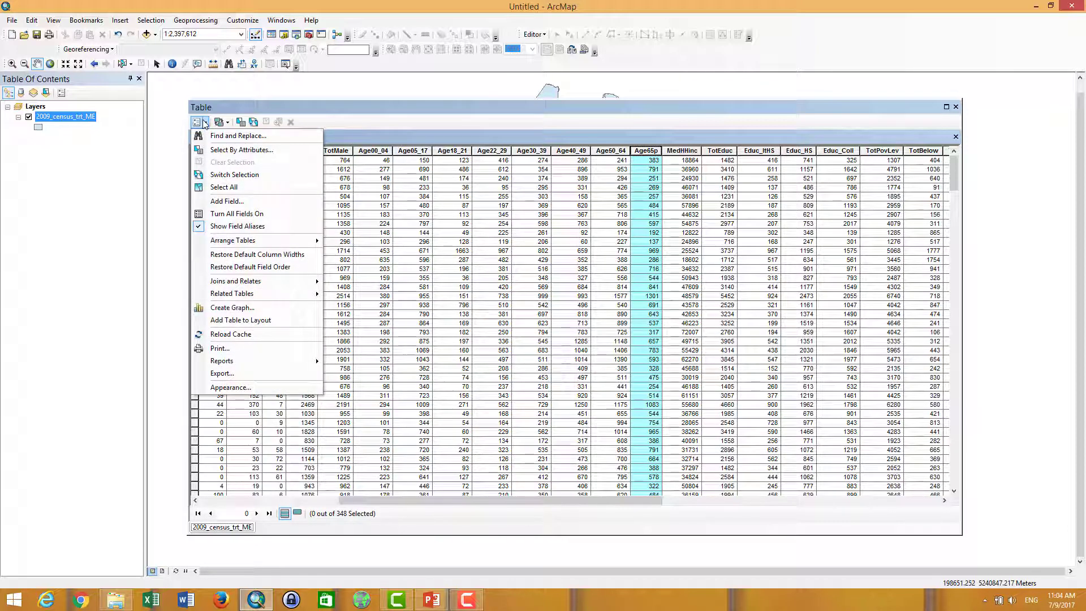
left_click(238, 202)
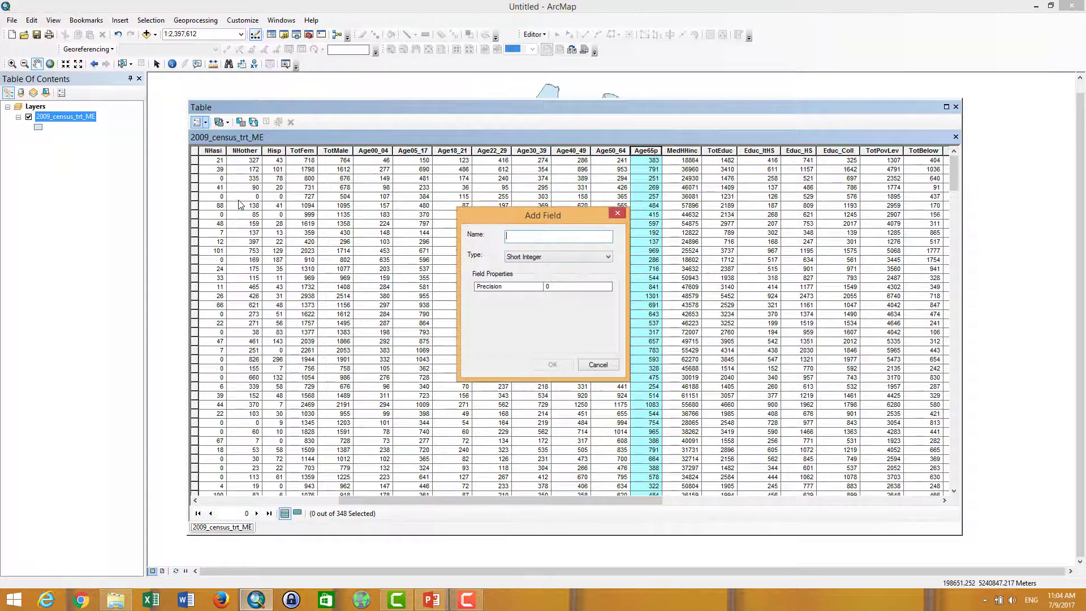
left_click(554, 256)
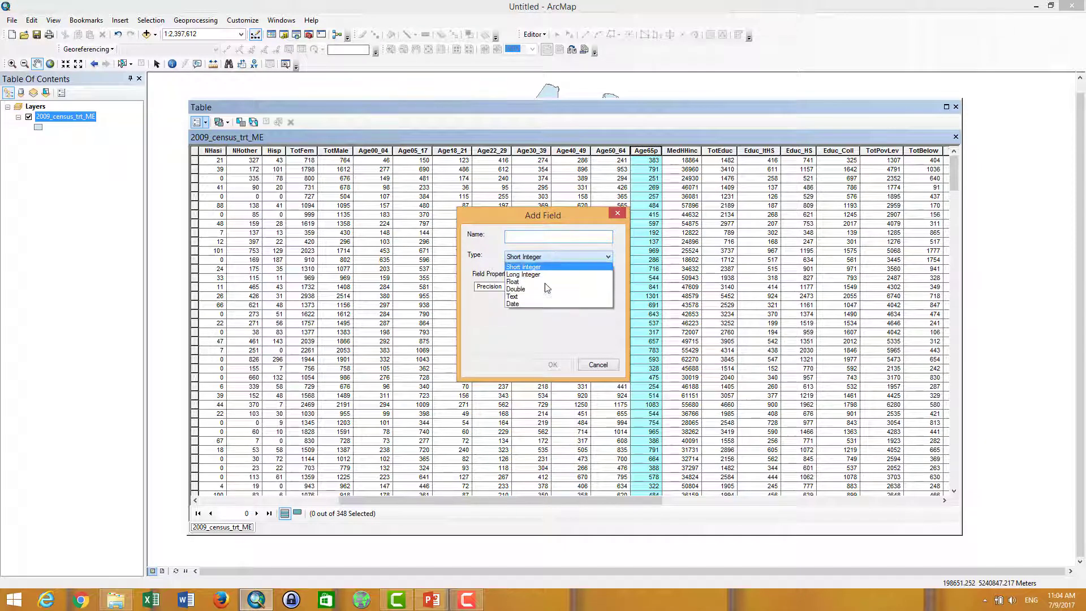
left_click(547, 289)
left_click(560, 285)
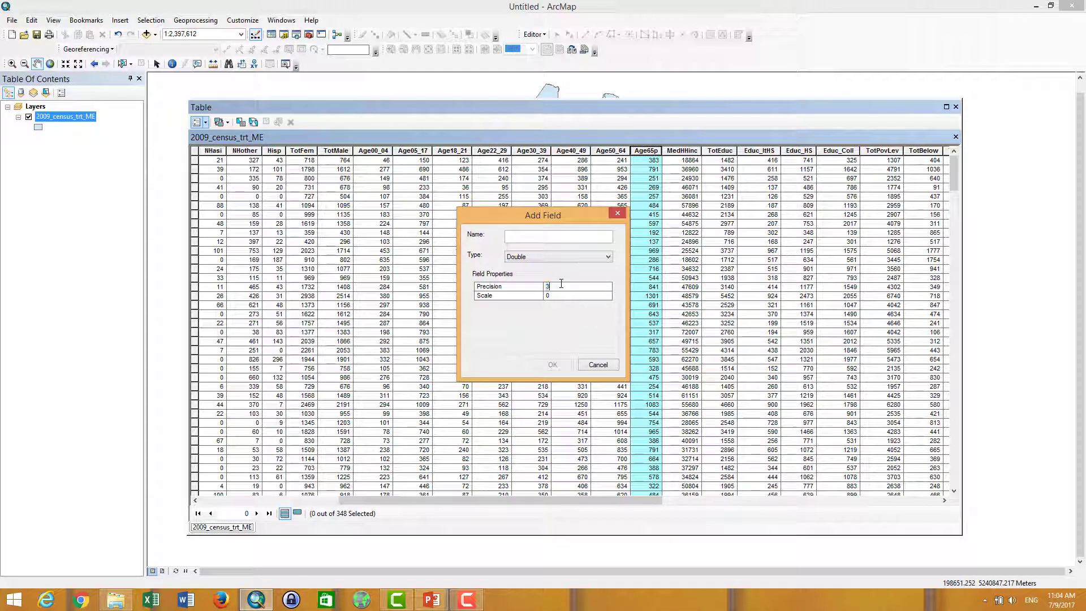
left_click(561, 295)
left_click(558, 238)
type("percent_")
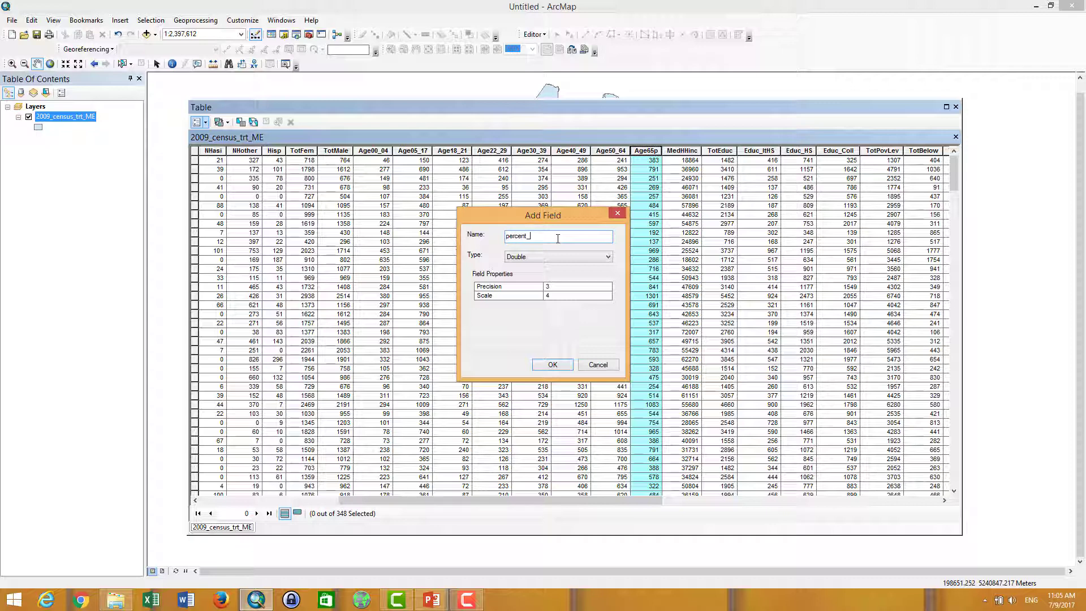
type("age65p")
left_click(552, 364)
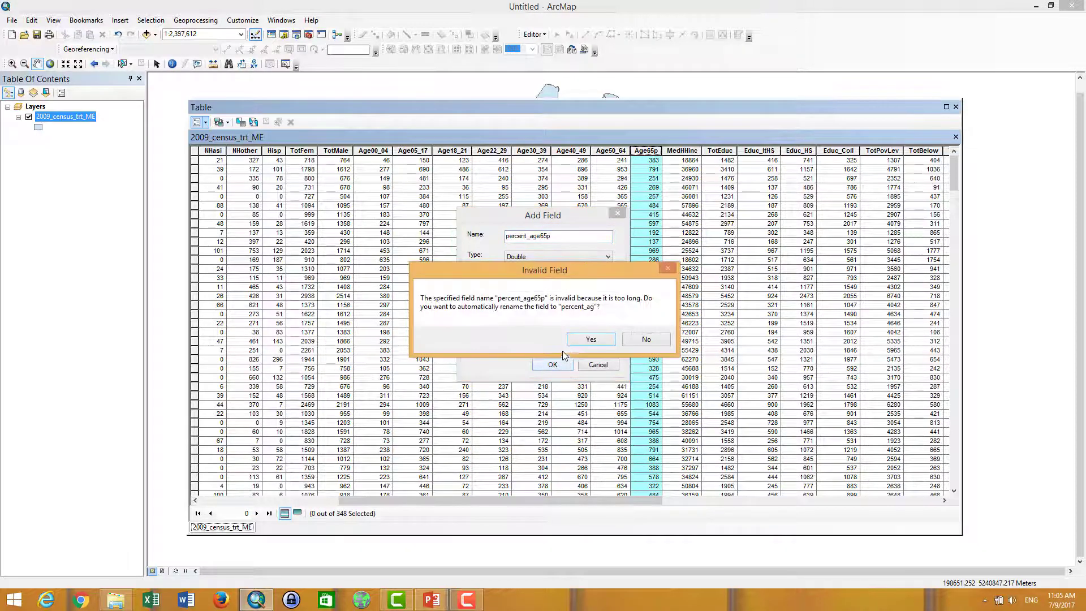
left_click(588, 337)
left_click_drag(547, 500, 939, 502)
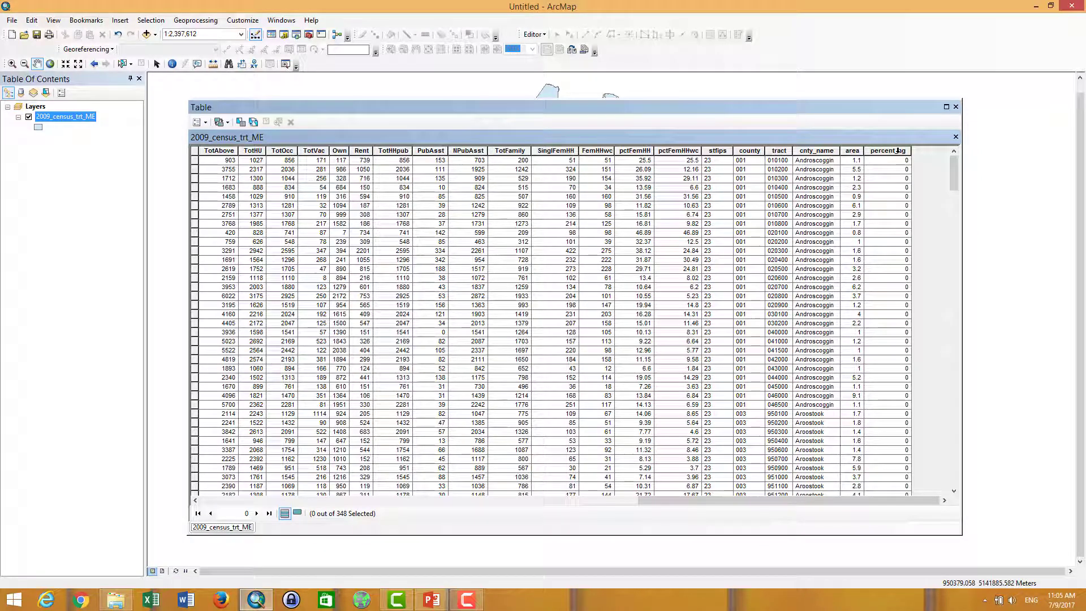
left_click_drag(802, 499, 544, 510)
scroll(566, 321, "down", 4)
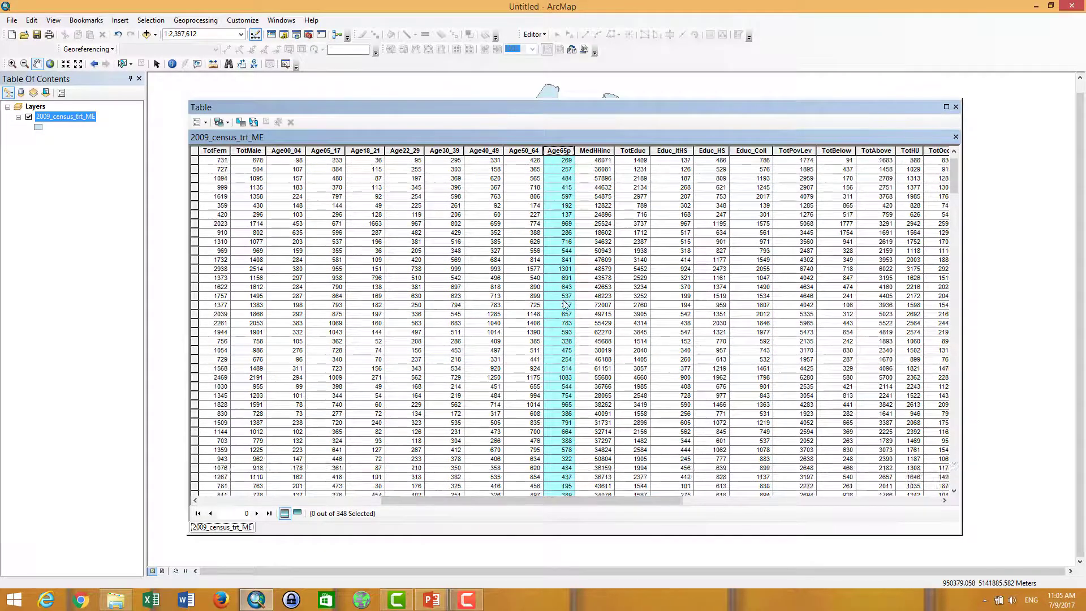
scroll(566, 321, "up", 4)
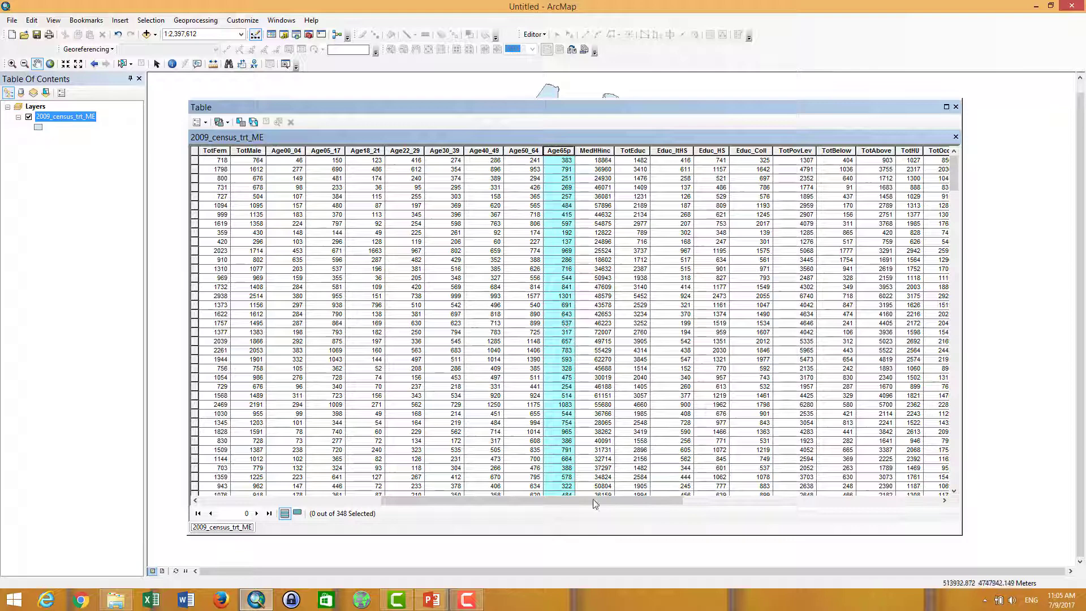
left_click_drag(568, 500, 828, 501)
right_click(891, 150)
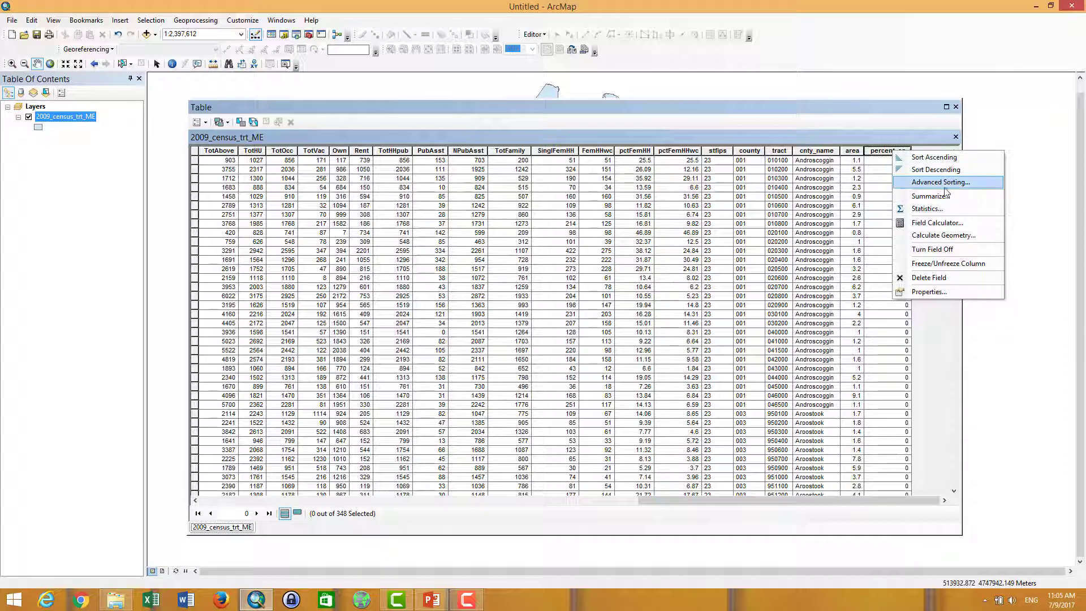
left_click(950, 237)
left_click(534, 325)
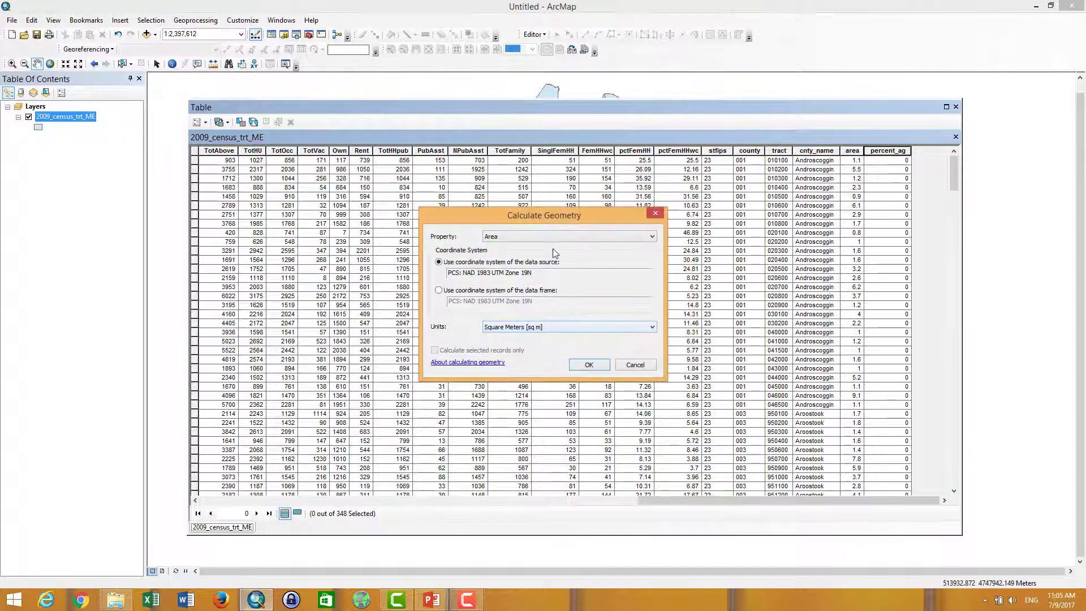
left_click(562, 236)
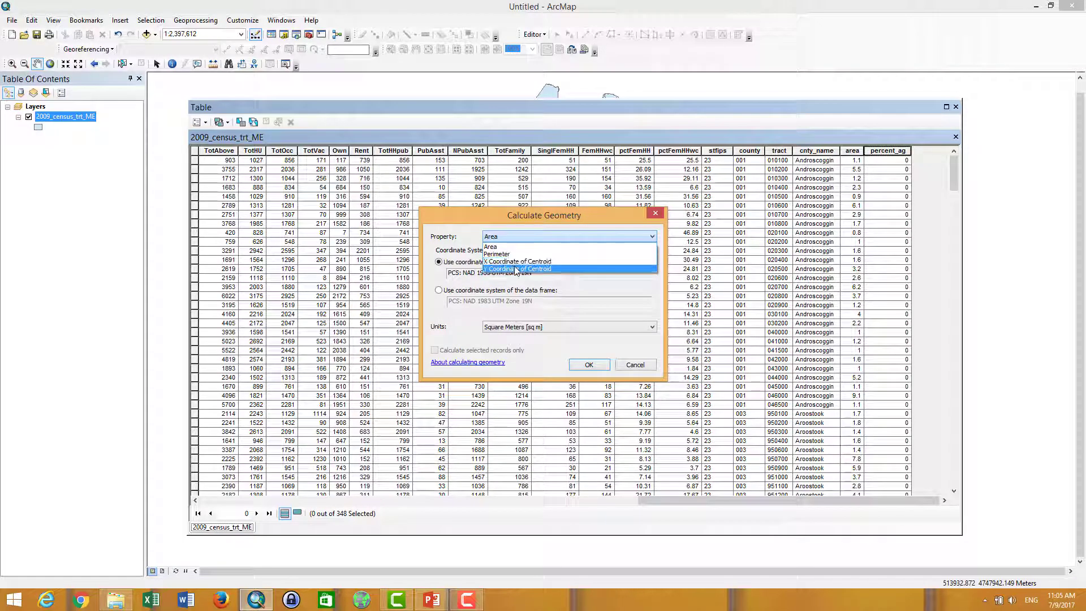
left_click(468, 222)
left_click(655, 213)
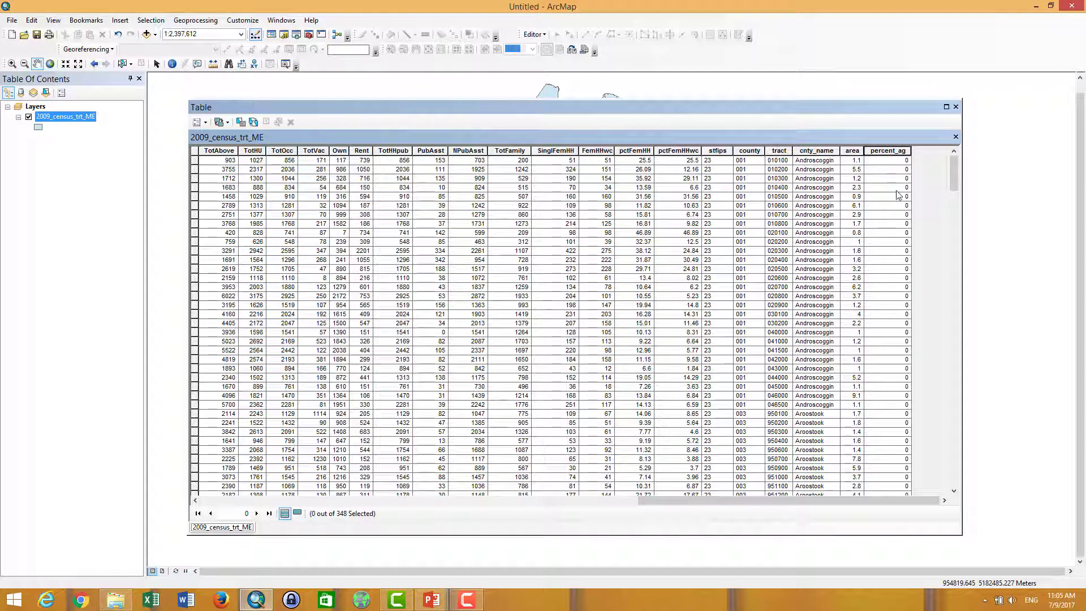
Open the Field Calculator for percent_ag and start the expression with [Age65p] /
right_click(888, 151)
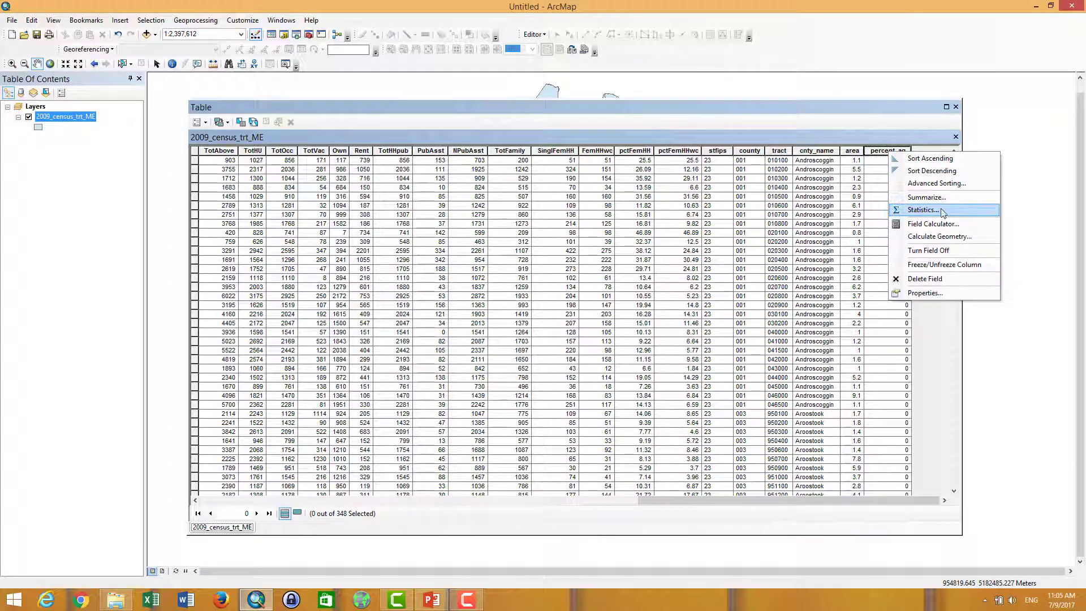
left_click(954, 225)
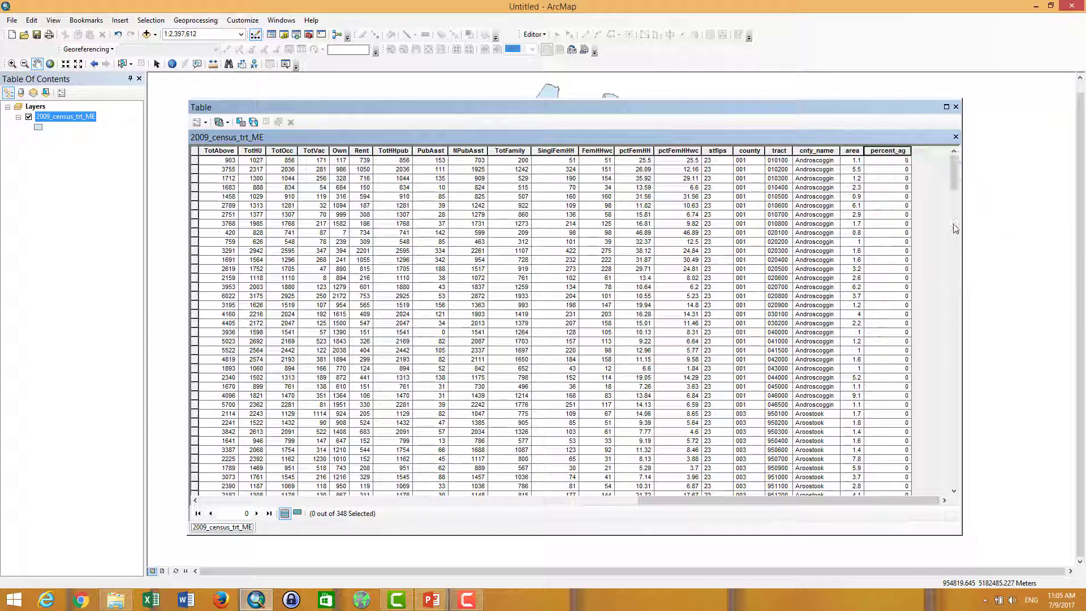
left_click(517, 324)
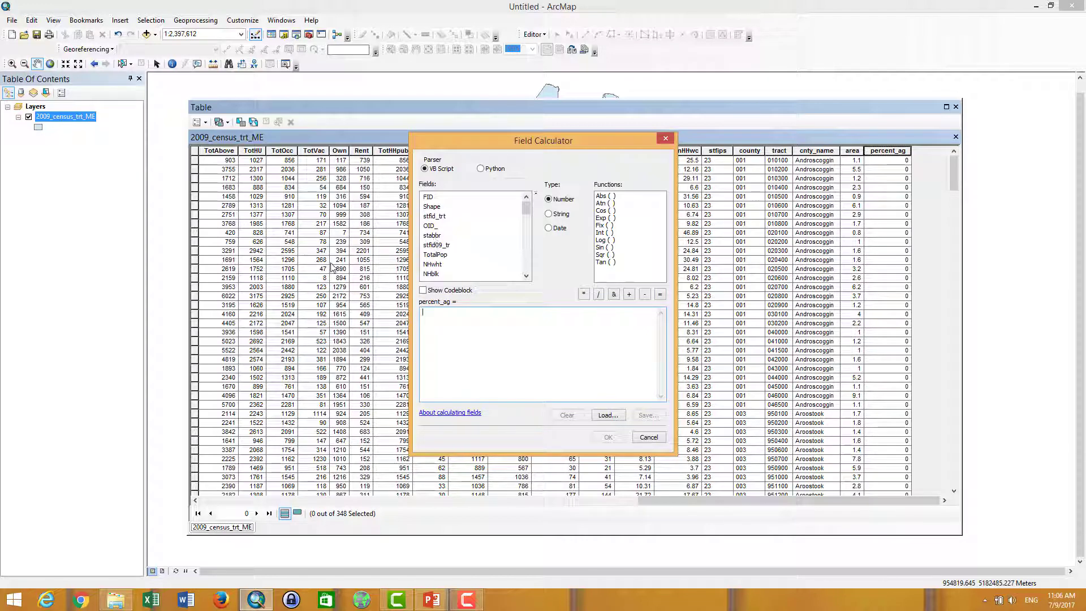
left_click(526, 276)
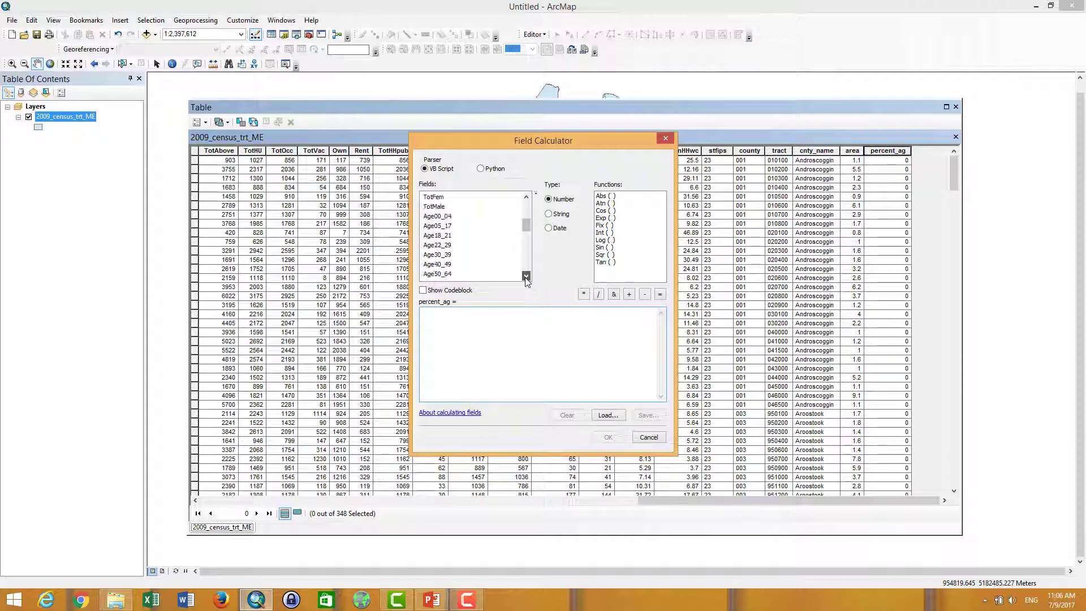
left_click(526, 276)
left_click(526, 276)
double_click(446, 246)
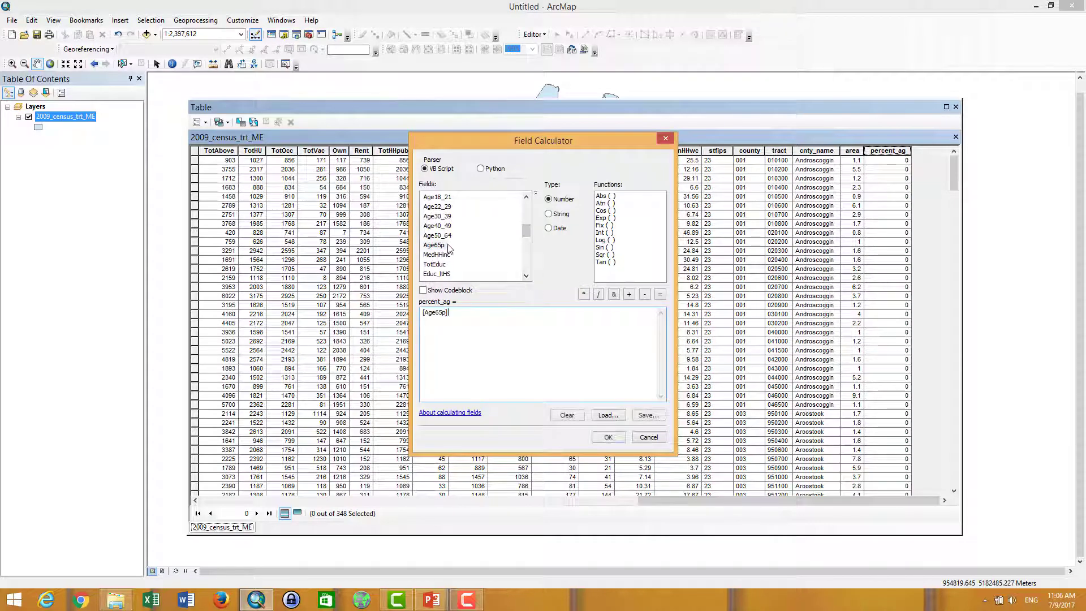
left_click(598, 294)
Complete the expression as [Age65p] / [TotalPop] *100 and run the calculation
left_click(526, 277)
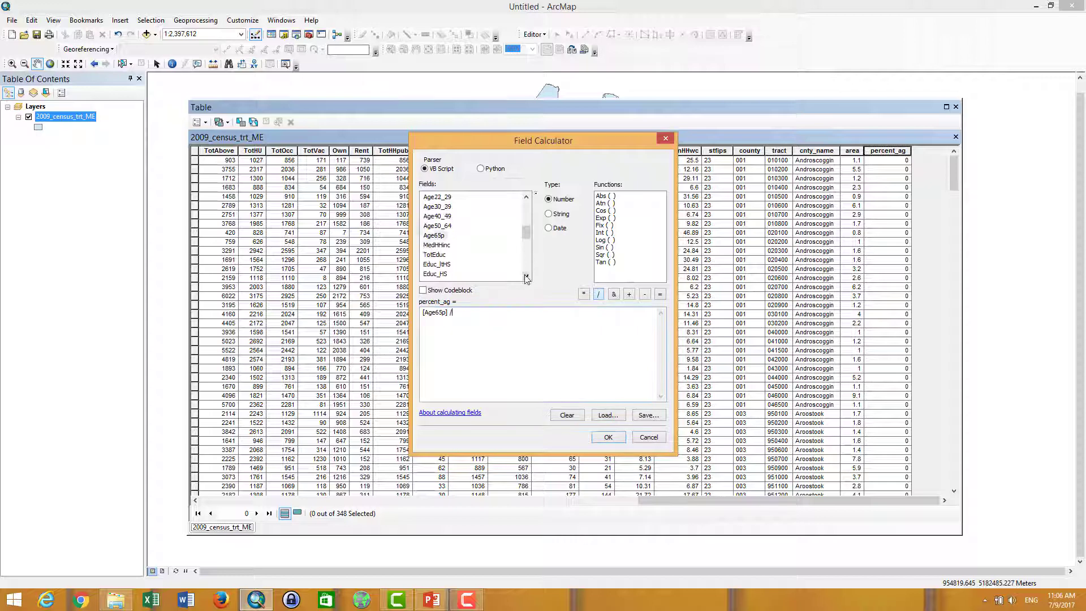
left_click(526, 276)
left_click(526, 276)
left_click(526, 276)
left_click(526, 276)
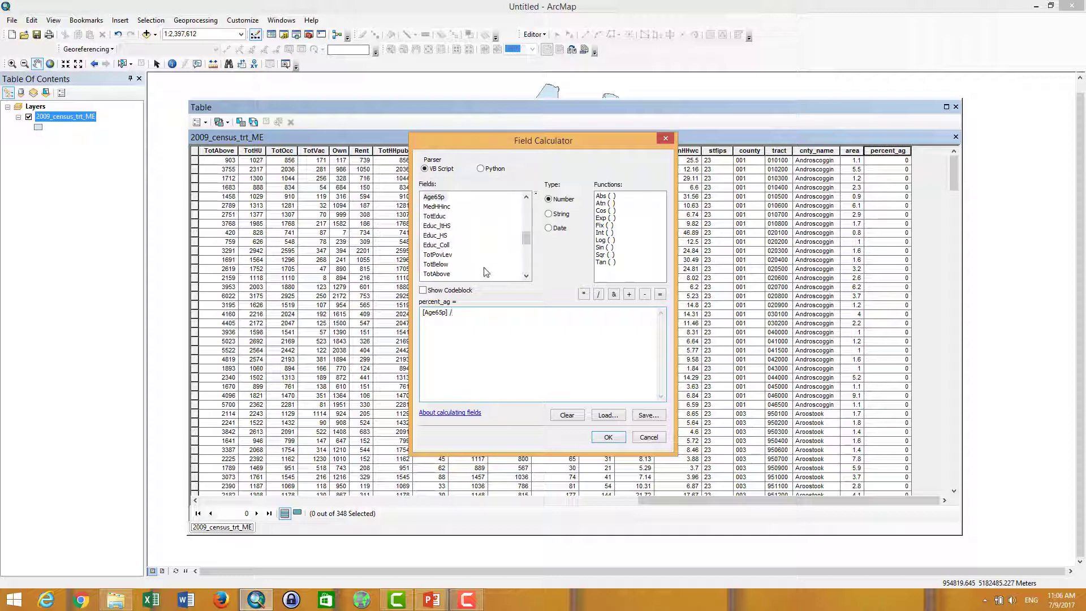
left_click_drag(529, 198, 530, 199)
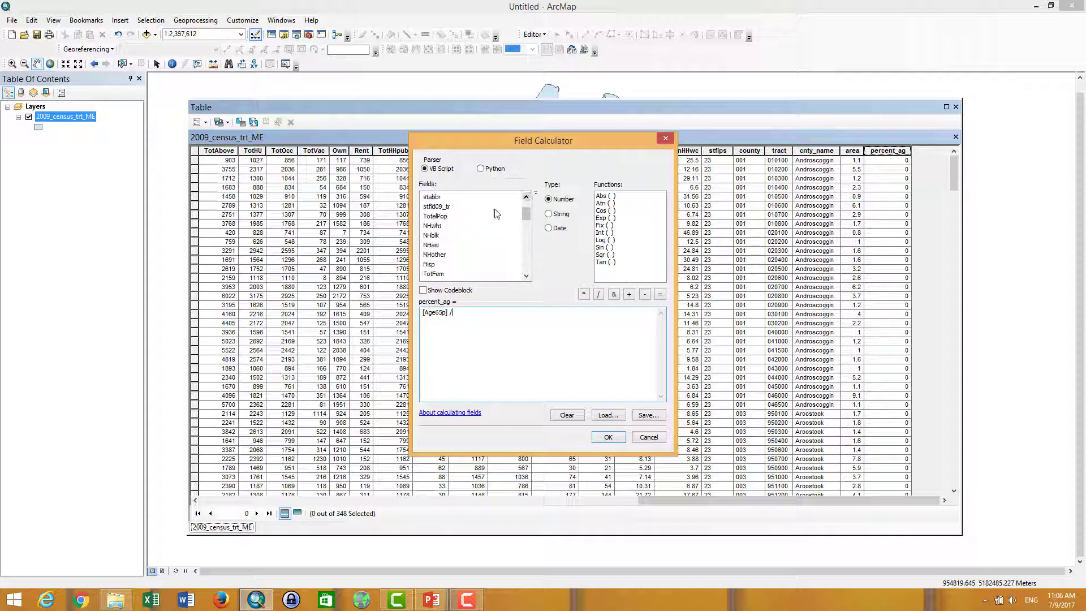
double_click(443, 217)
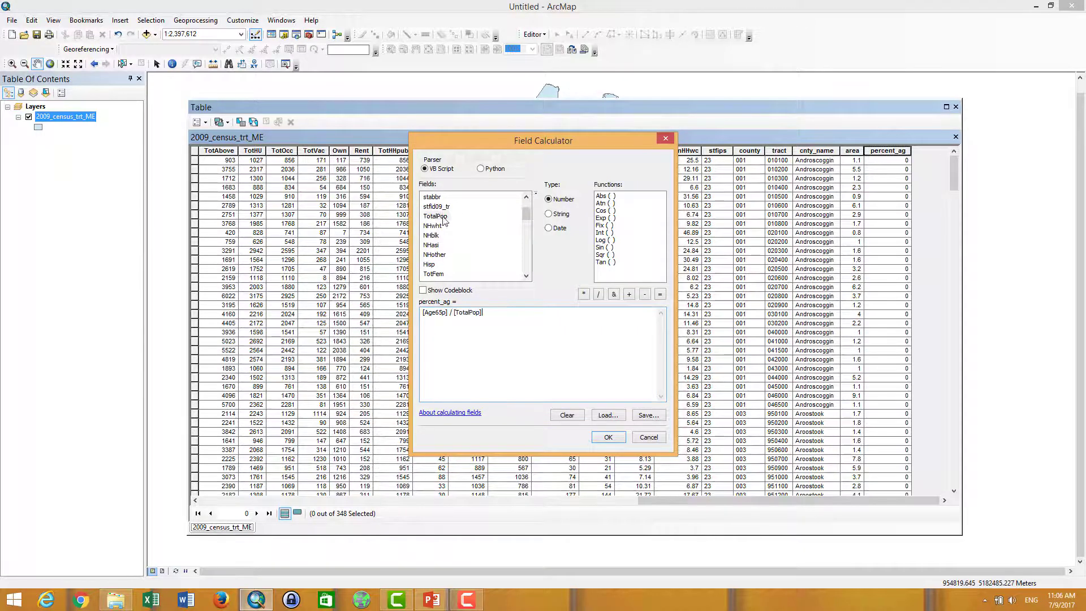
left_click(584, 295)
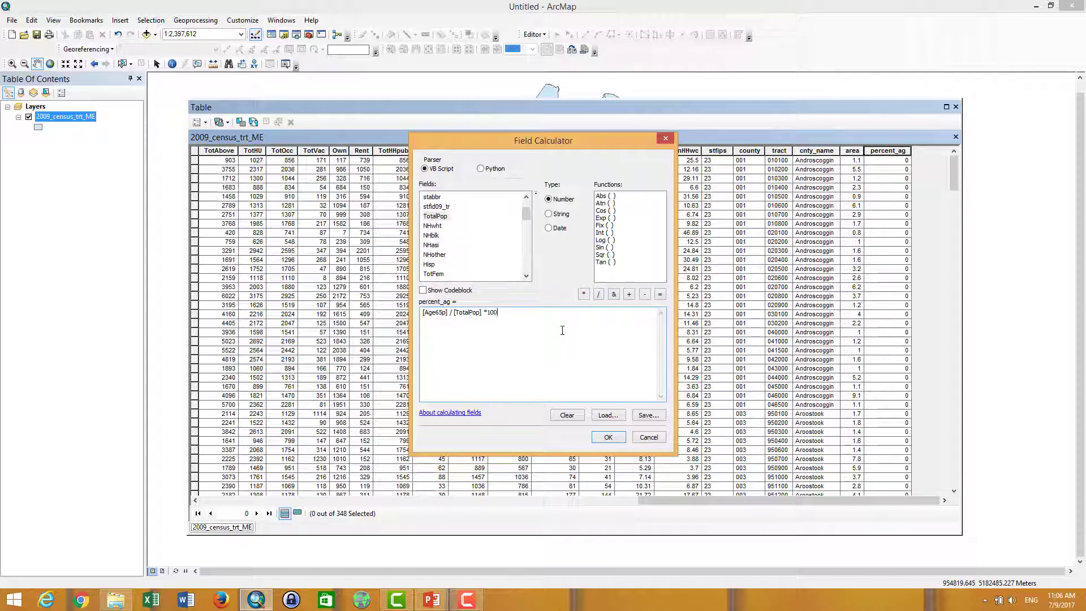
left_click_drag(551, 329, 421, 315)
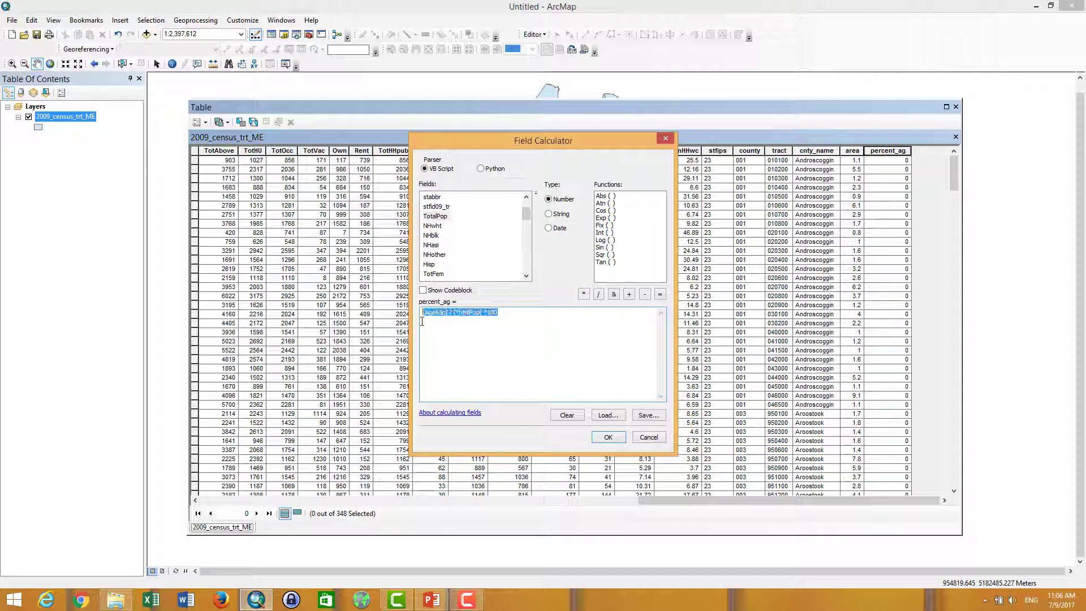
left_click(520, 317)
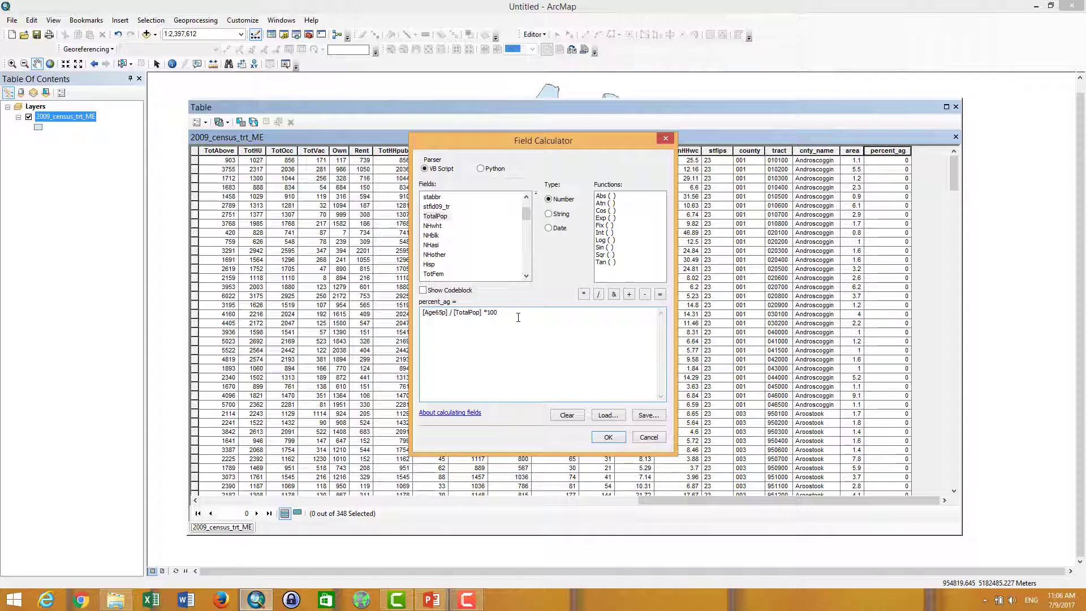
left_click_drag(518, 317, 425, 313)
left_click(478, 358)
left_click(608, 437)
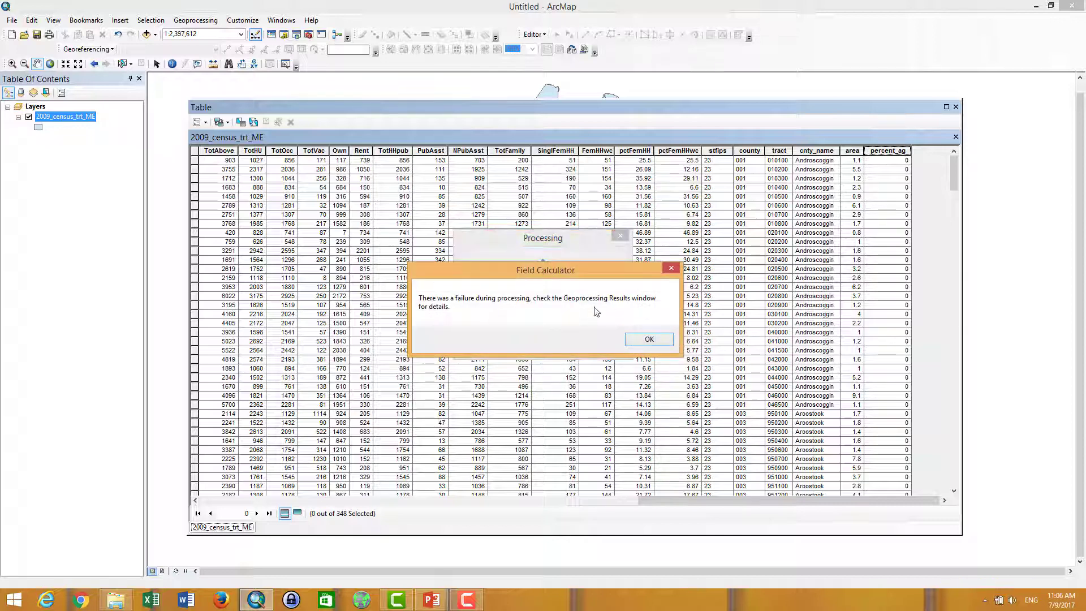
Dismiss the processing failure message and check values in rows 6 and 11 of the table
left_click(649, 339)
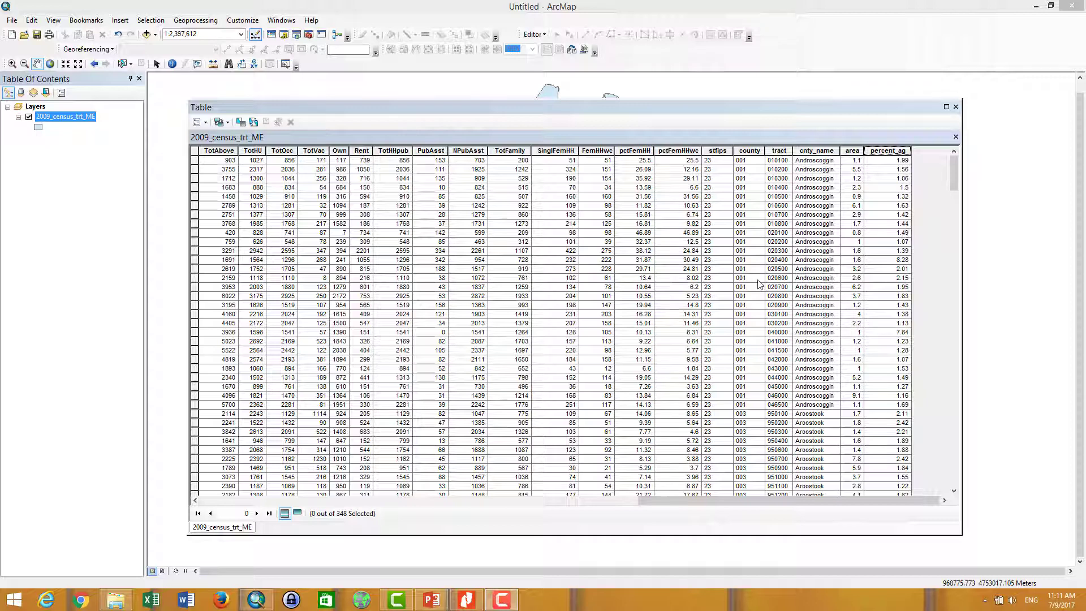
left_click(338, 206)
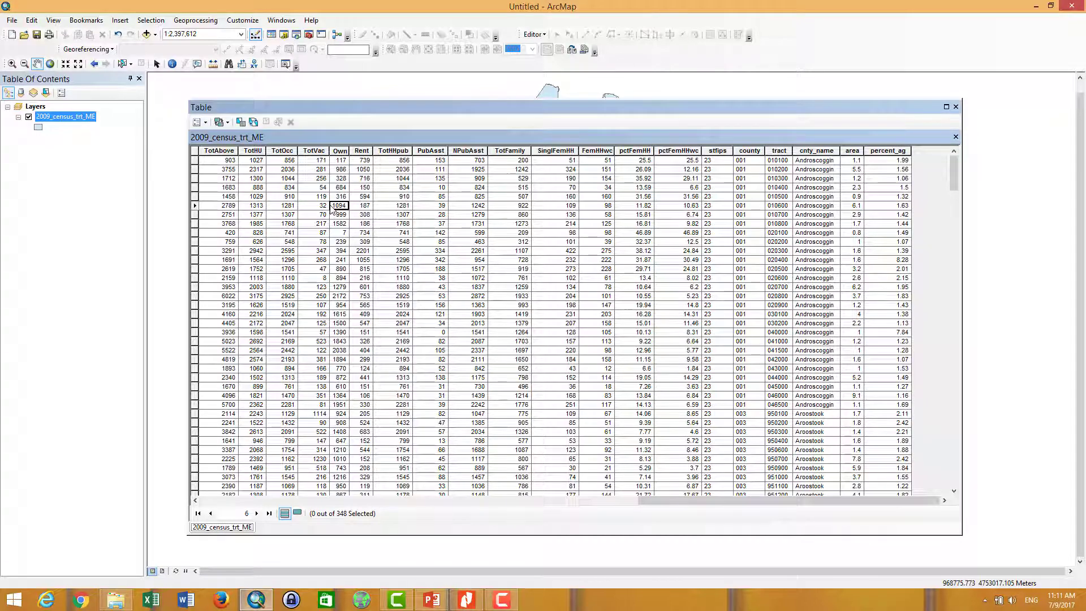
left_click(707, 251)
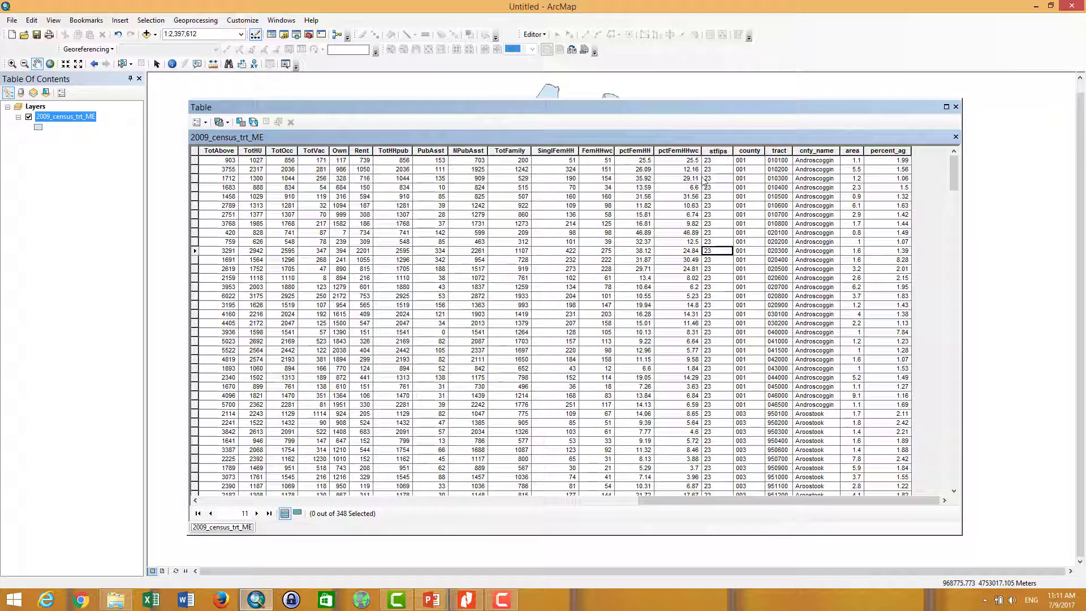
Start an editing session from the Editor toolbar
left_click(542, 35)
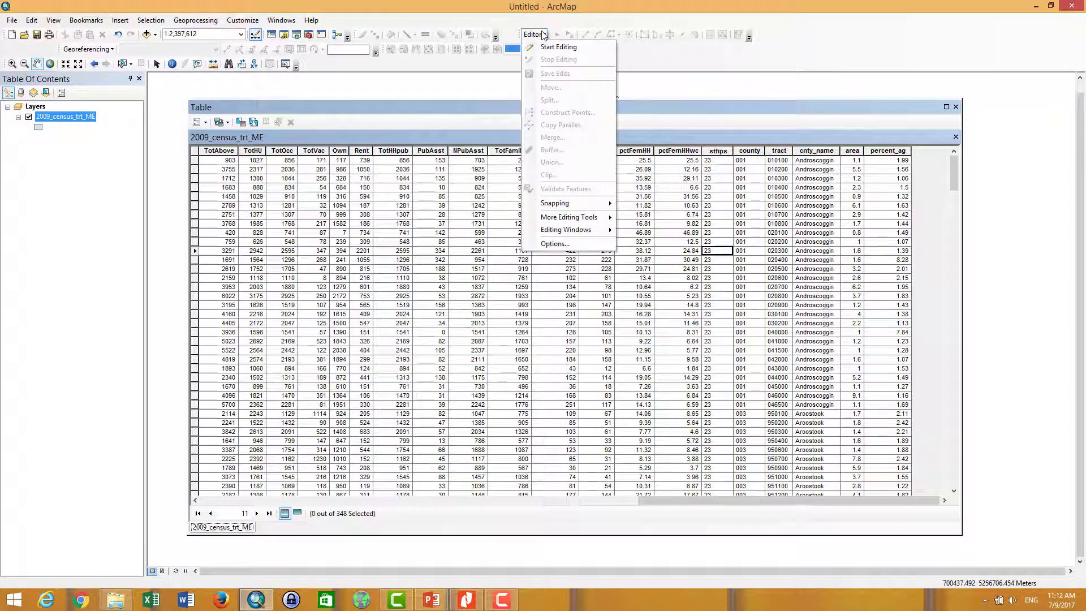
left_click(542, 34)
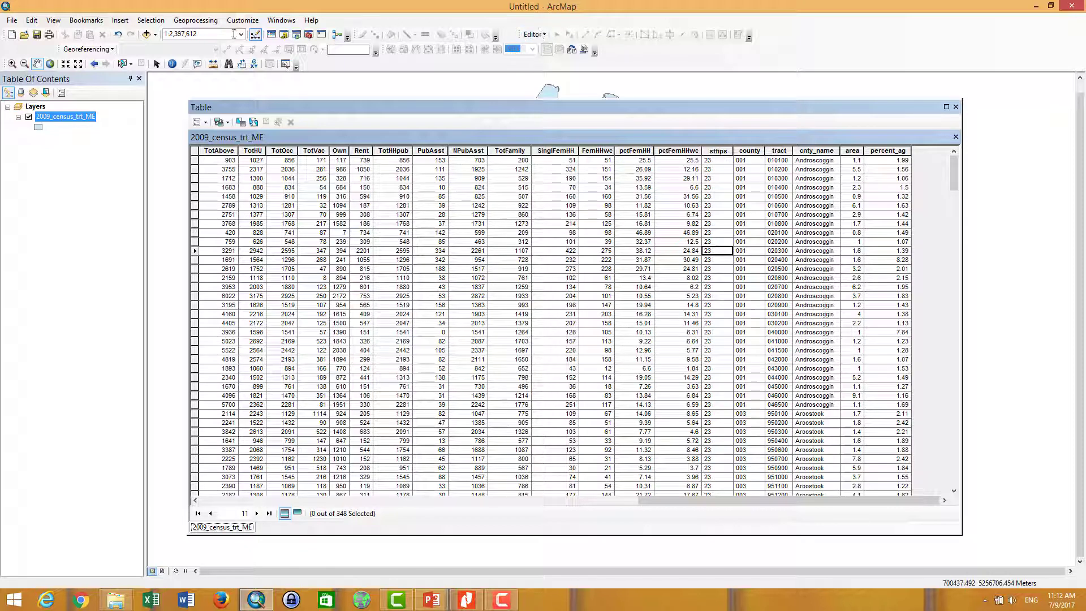
left_click(535, 34)
left_click(559, 53)
Check the TotFamily cell in row 5 and scroll through the tract records
left_click(518, 196)
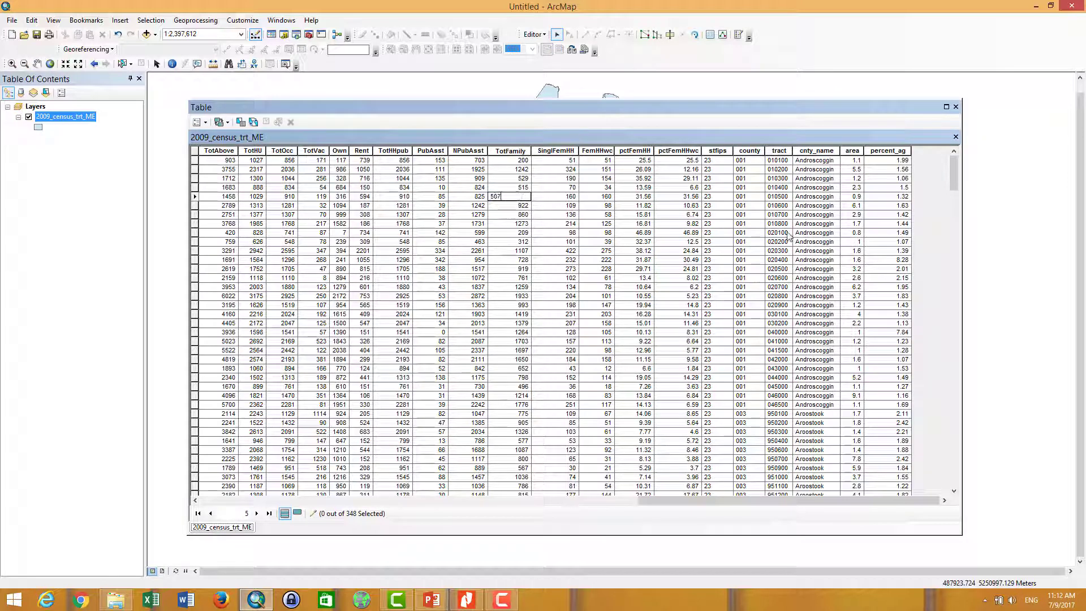
left_click(817, 215)
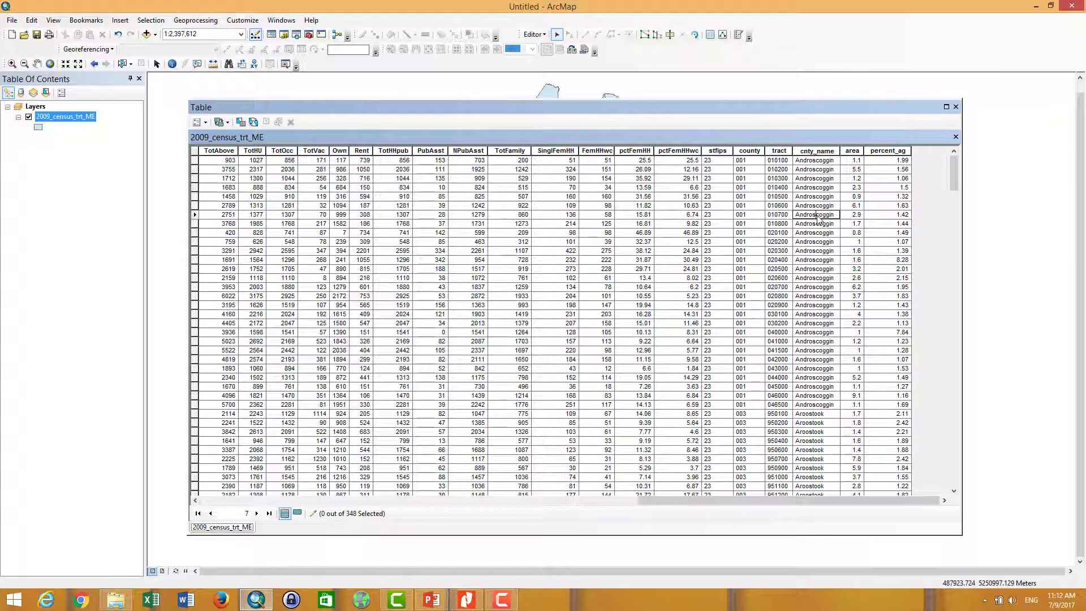
left_click(818, 207)
scroll(813, 280, "down", 13)
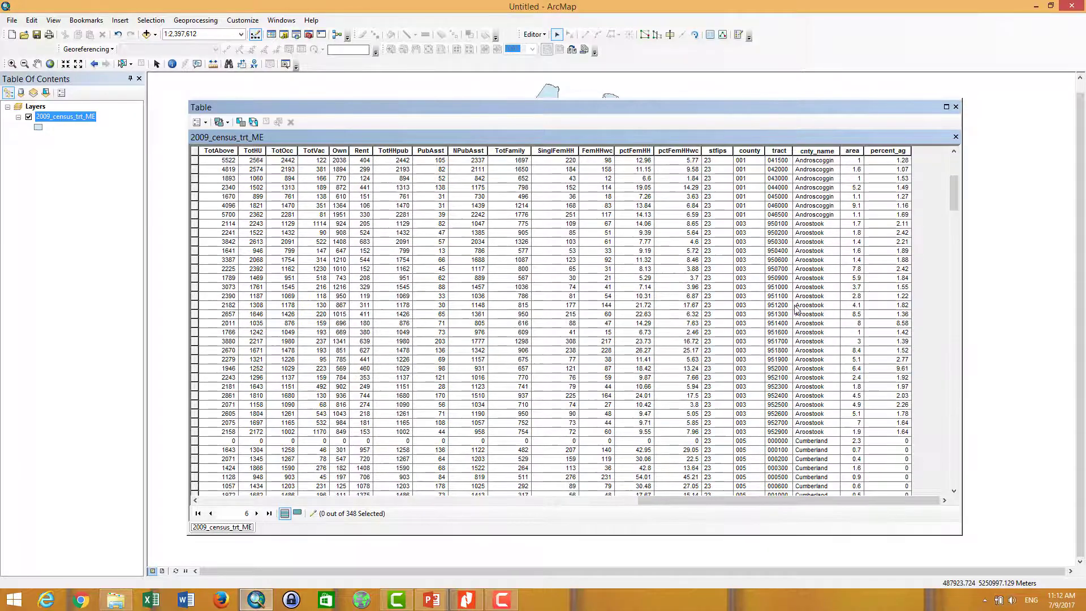
scroll(791, 324, "down", 20)
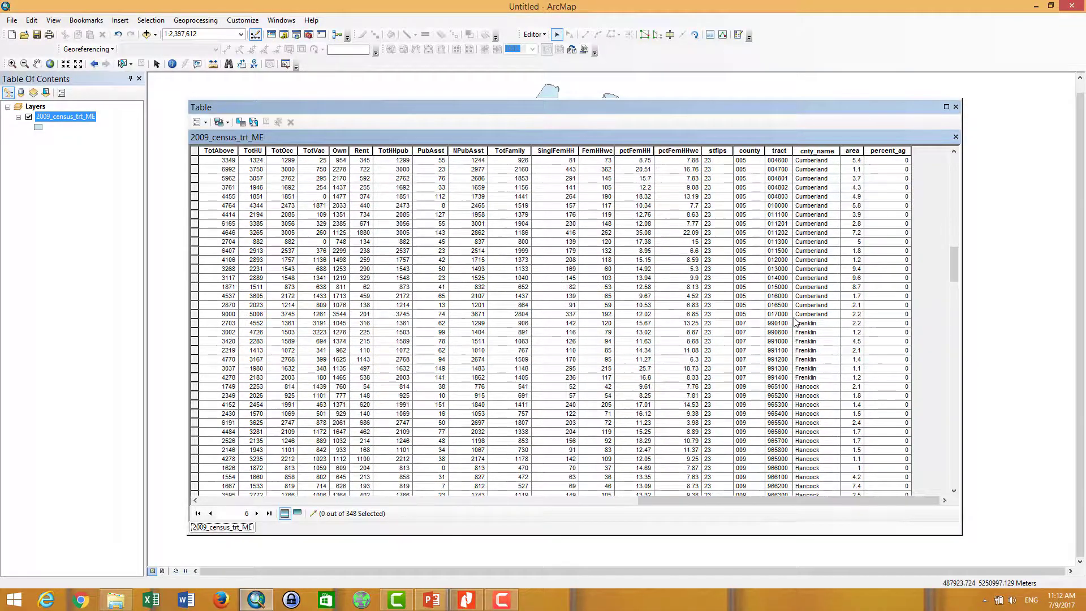
scroll(797, 321, "down", 19)
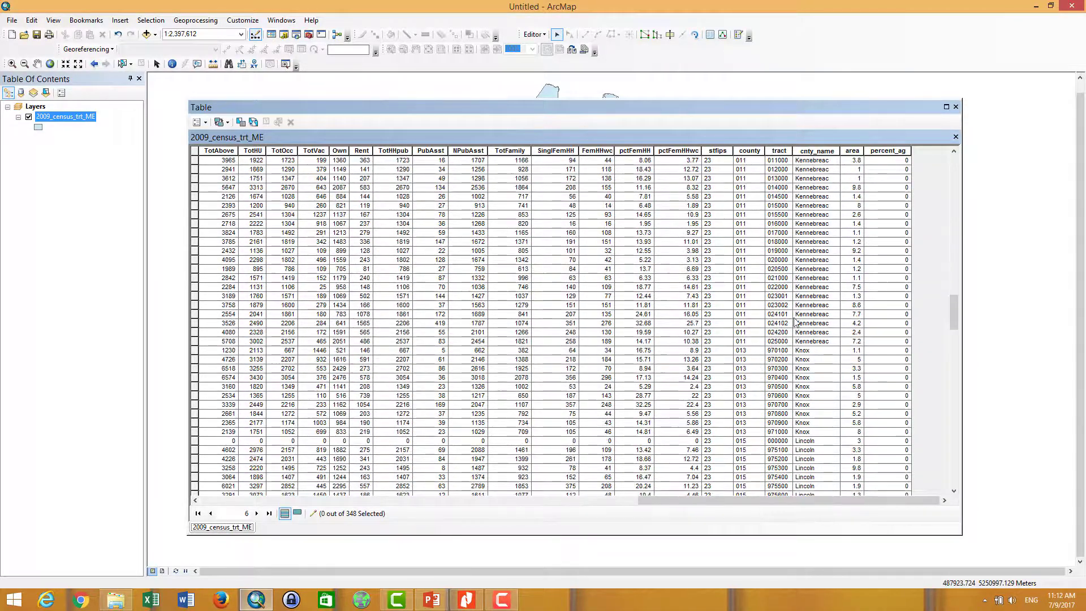
scroll(798, 320, "down", 20)
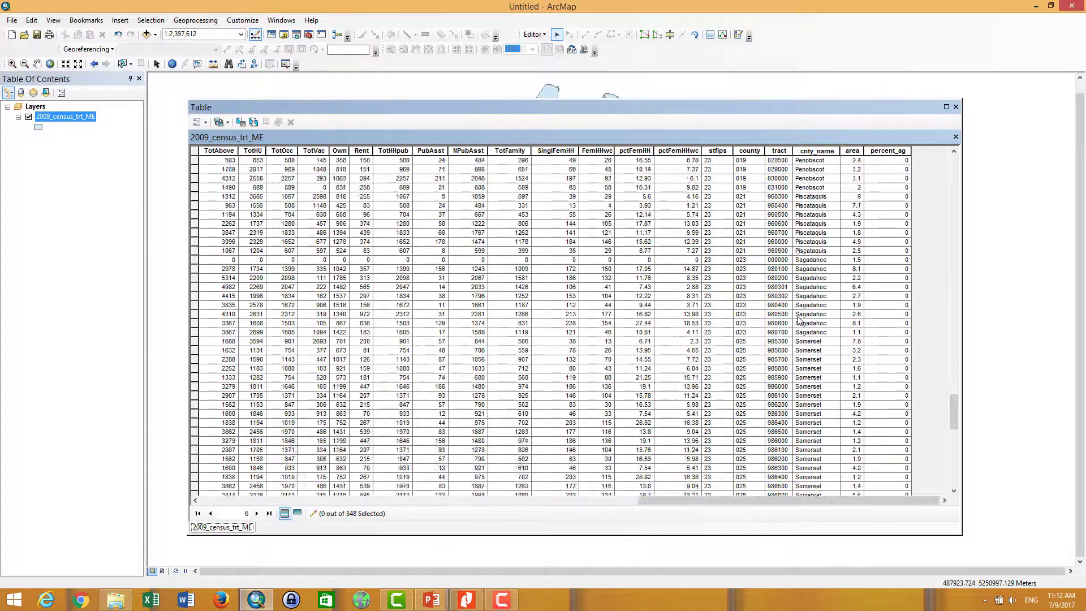
scroll(797, 320, "down", 6)
scroll(798, 321, "up", 20)
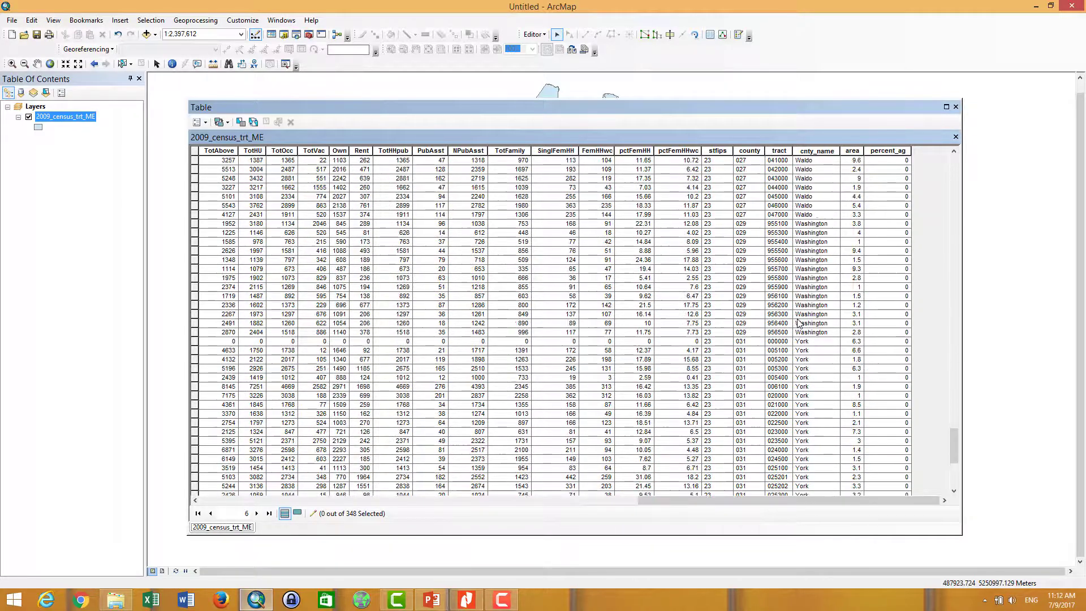
scroll(798, 321, "up", 20)
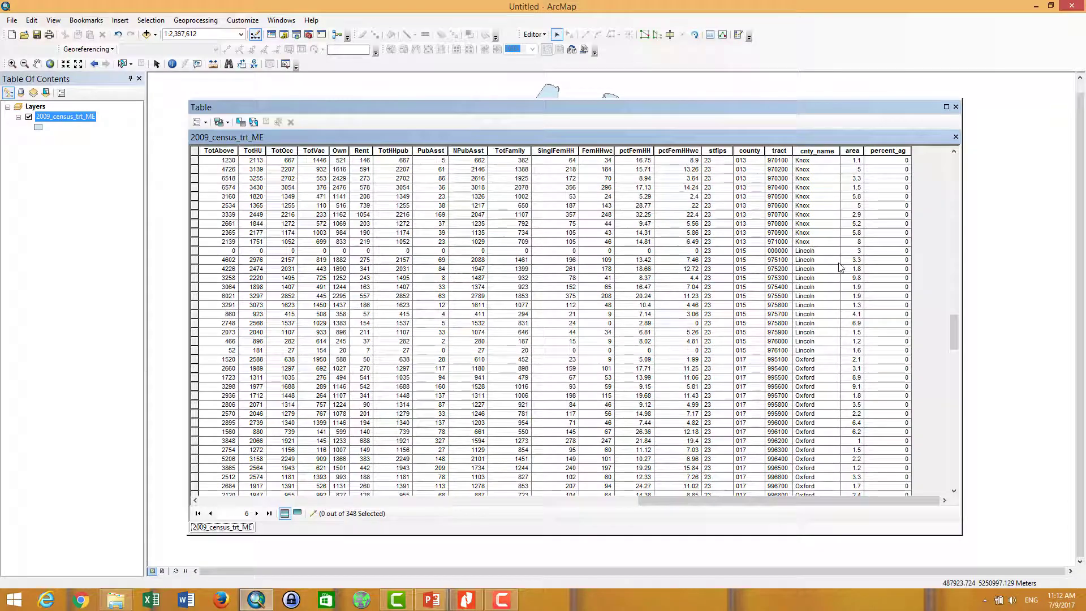
scroll(840, 268, "up", 20)
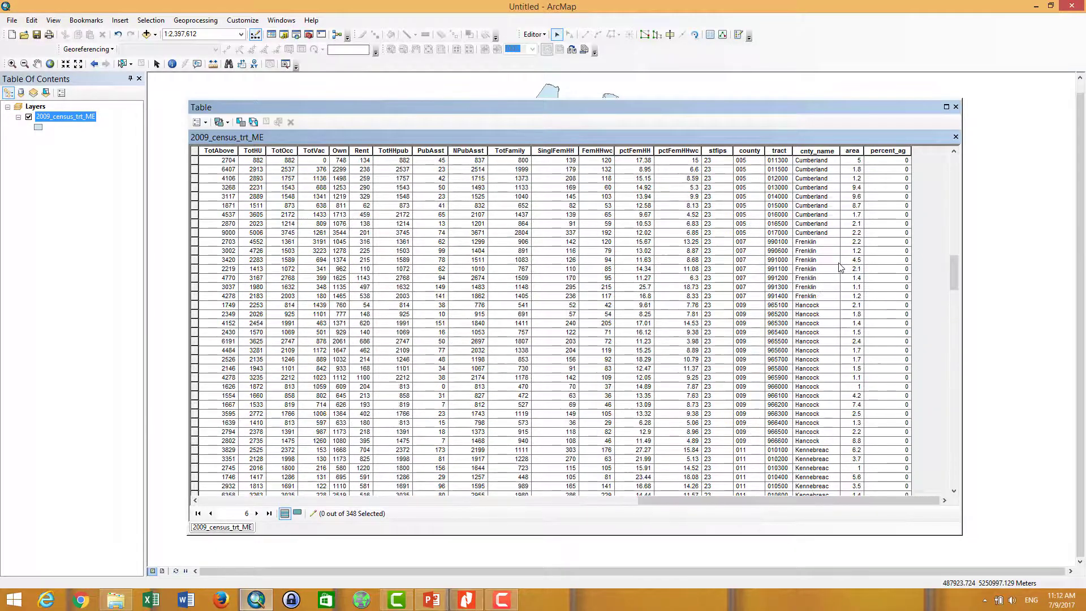
scroll(840, 268, "up", 20)
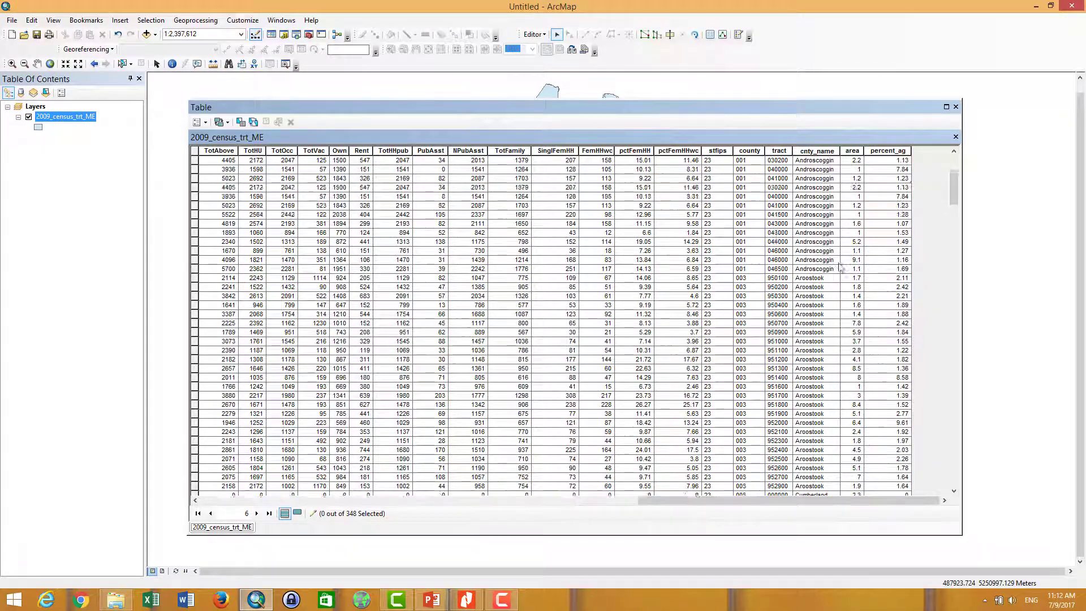
Inspect the misspelled Frenklin county names for tracts 990100, 990600 and 991000, then bring up Table Options
left_click_drag(951, 180, 953, 270)
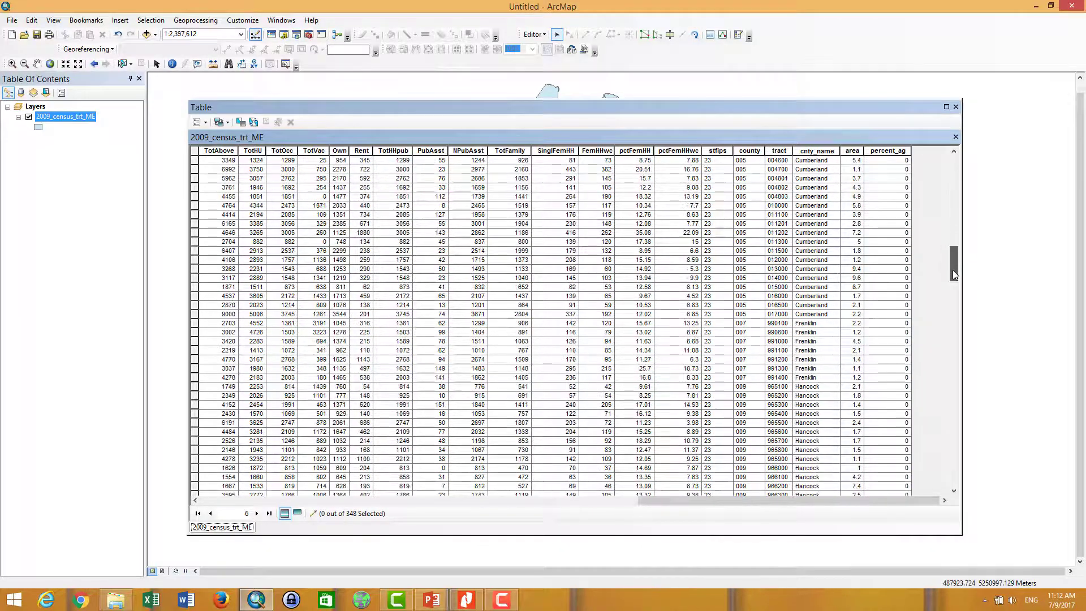
left_click(806, 324)
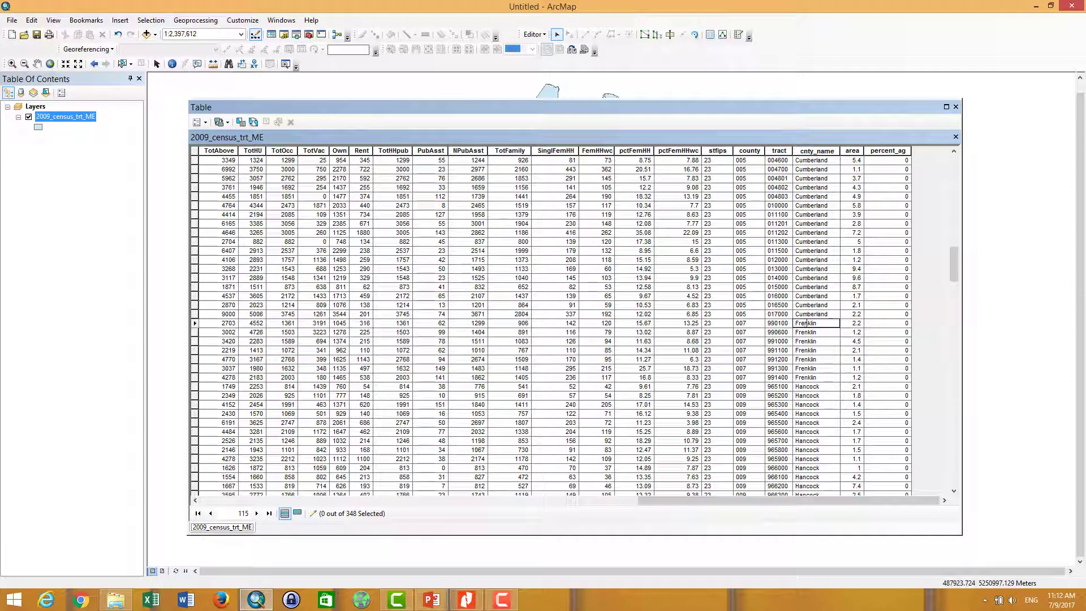
left_click(821, 334)
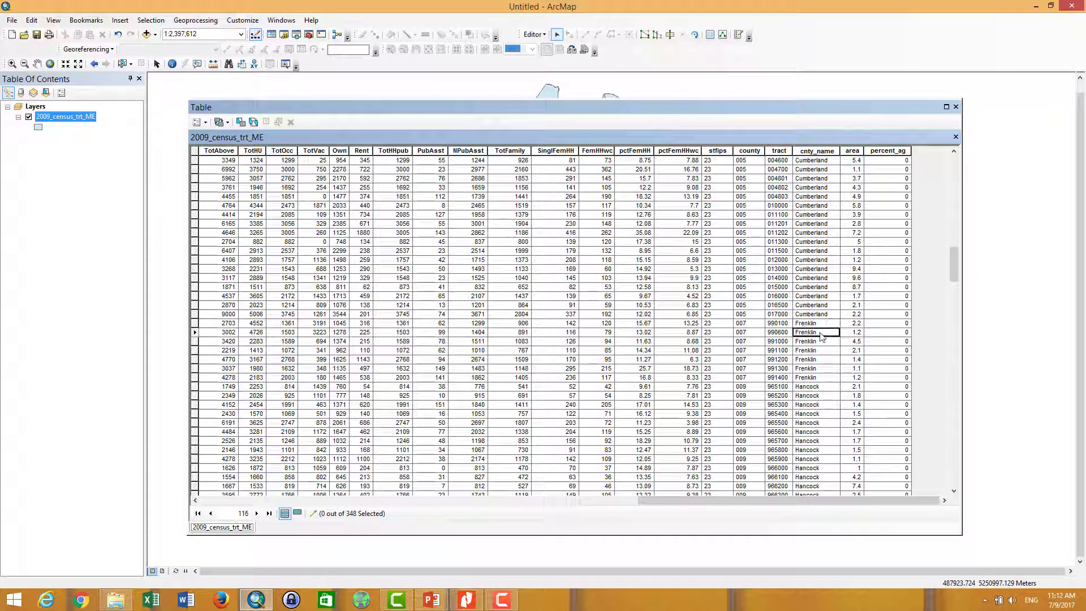
left_click(806, 325)
left_click(802, 341)
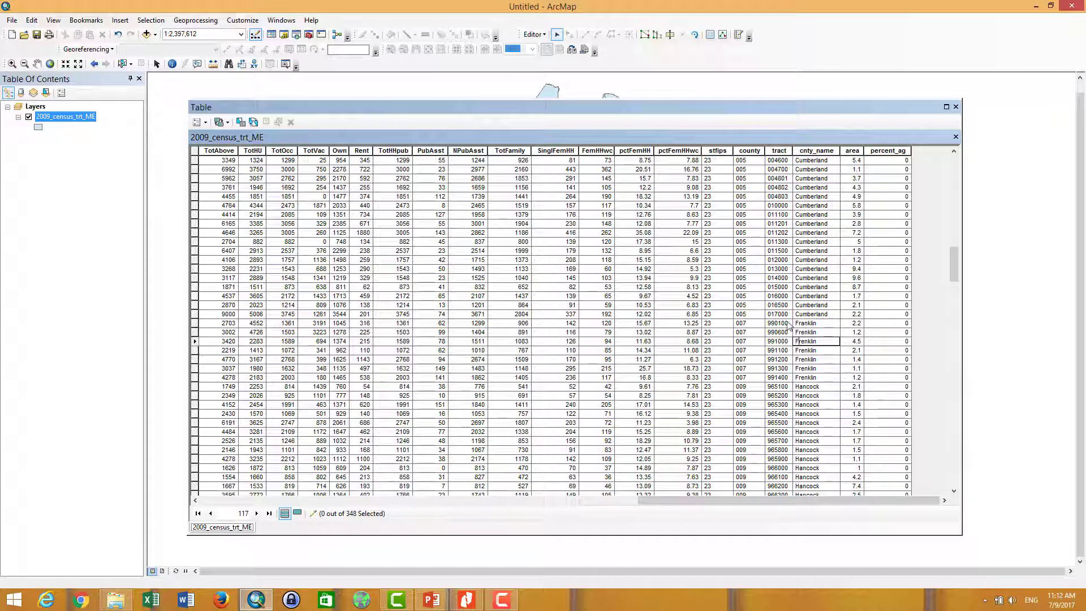
left_click(818, 331)
double_click(804, 332)
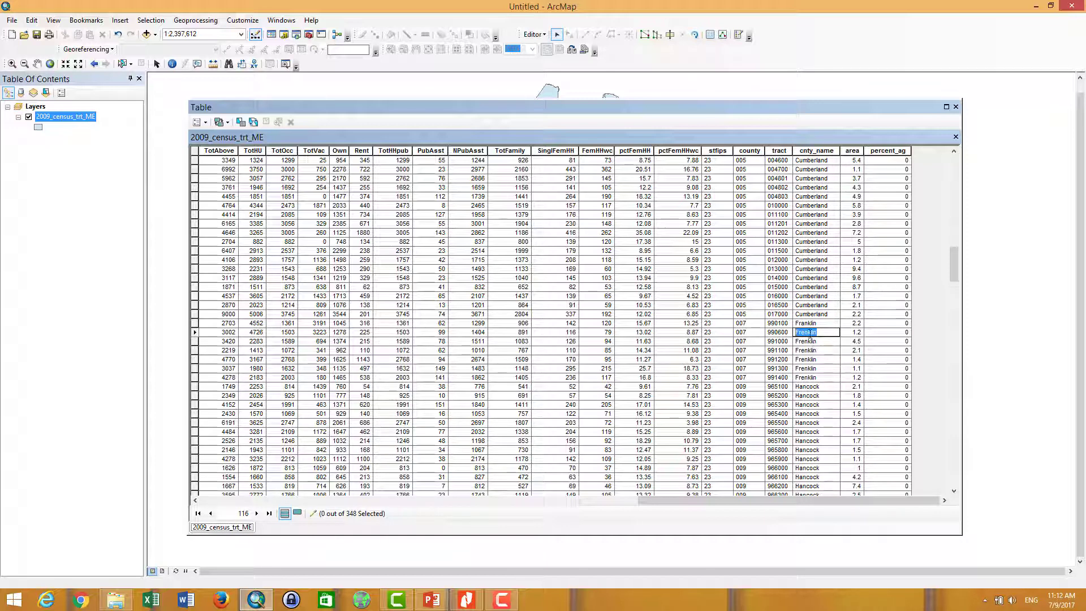
left_click(206, 122)
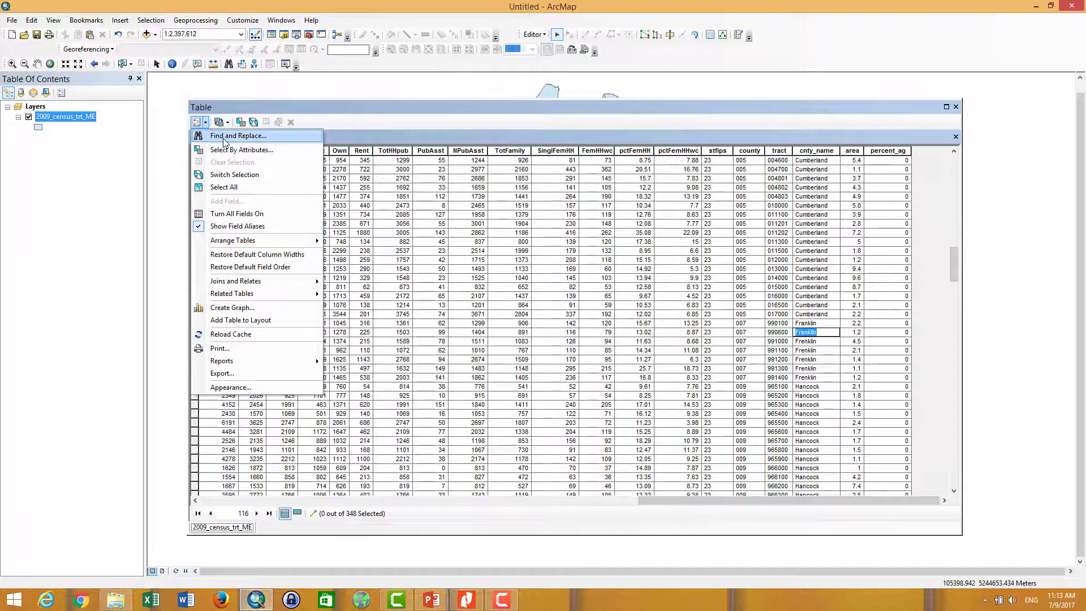
left_click(226, 137)
left_click(102, 175)
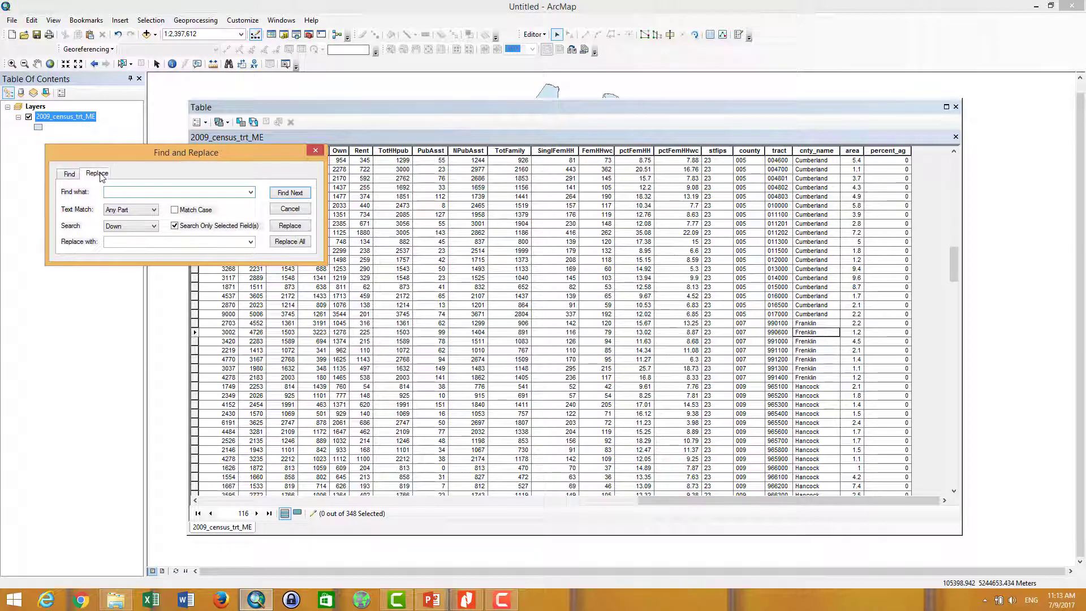
left_click(81, 176)
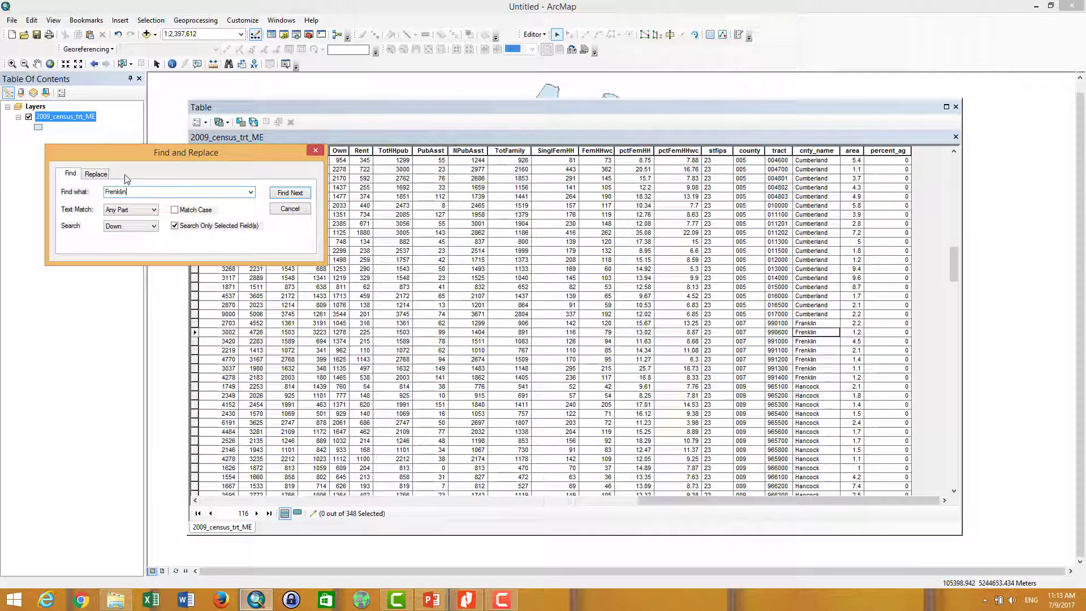
left_click(96, 174)
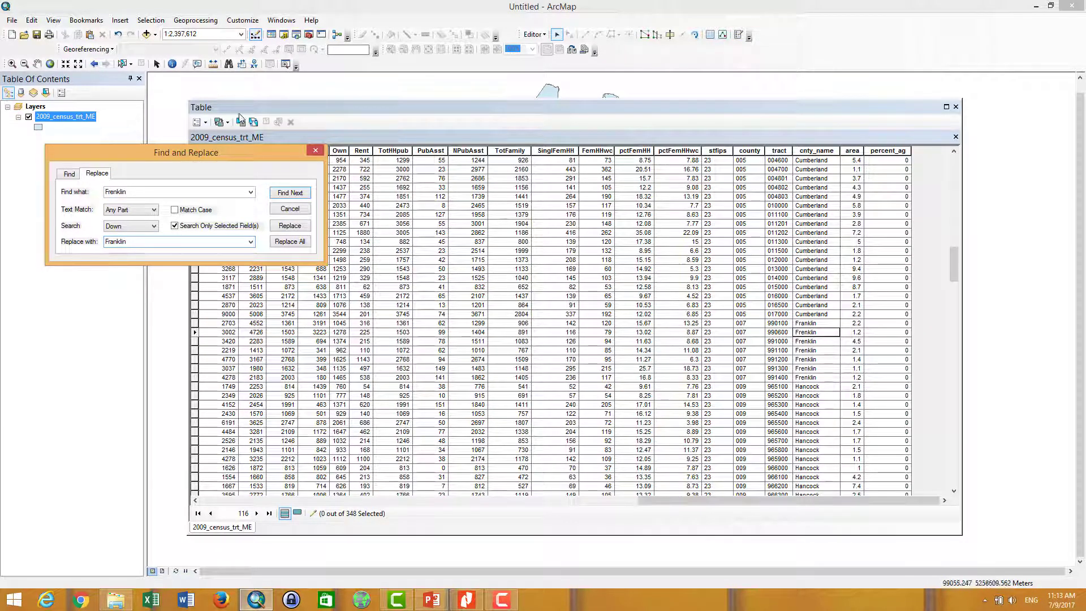
left_click(292, 194)
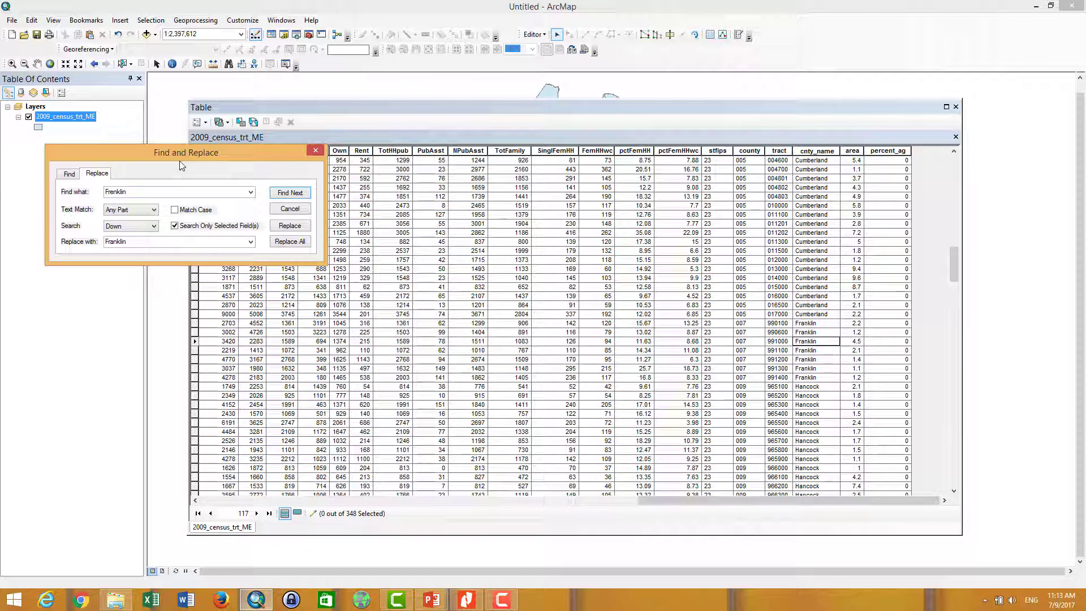
left_click_drag(180, 162, 370, 235)
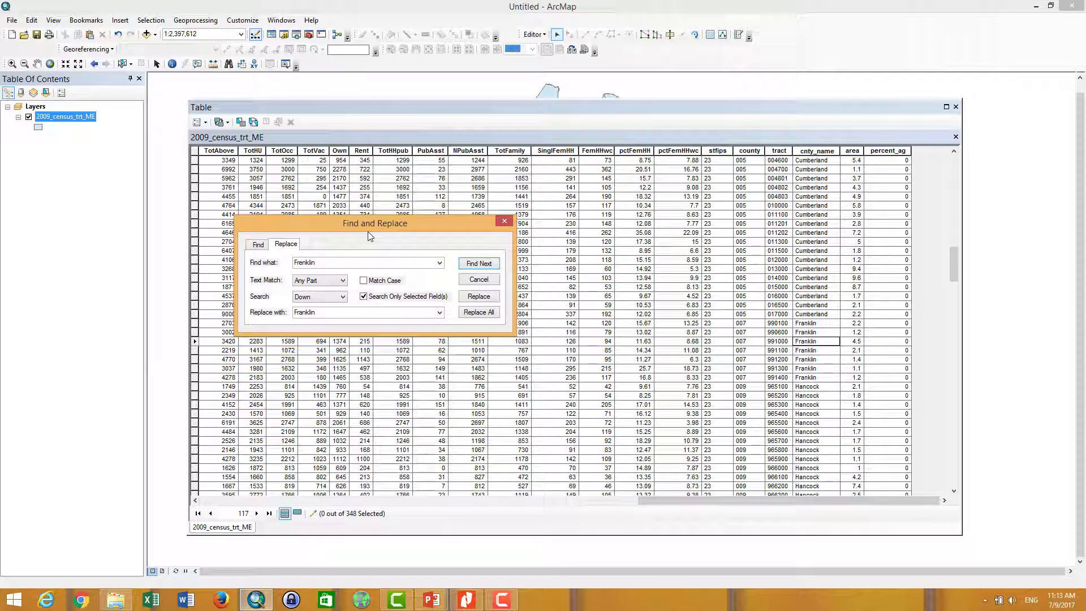
left_click(505, 223)
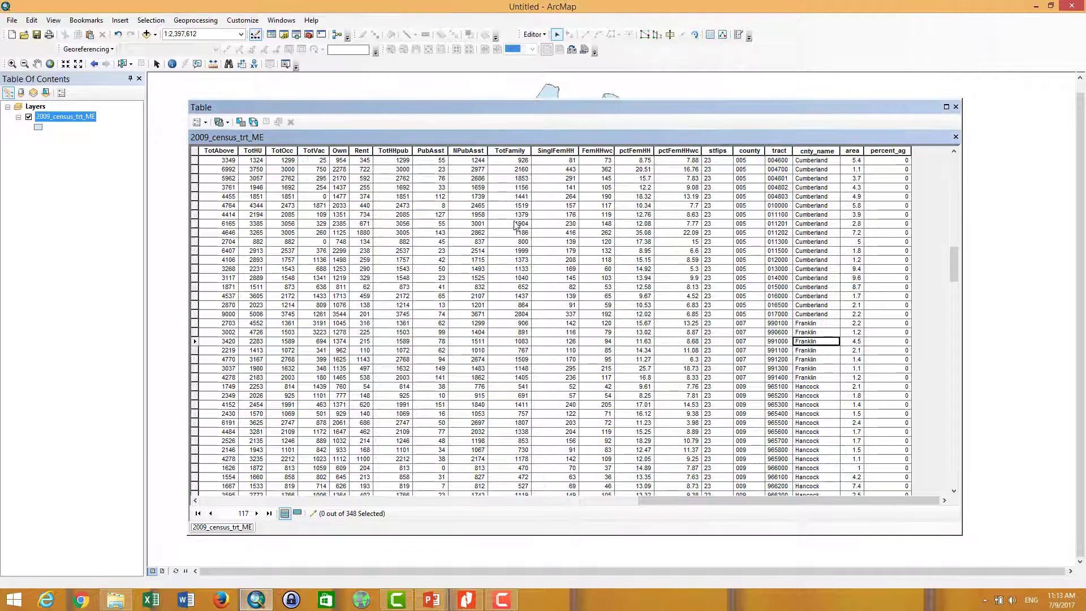
Close the attribute table and turn on Editor > More Editing Tools > Advanced Editing
left_click(956, 107)
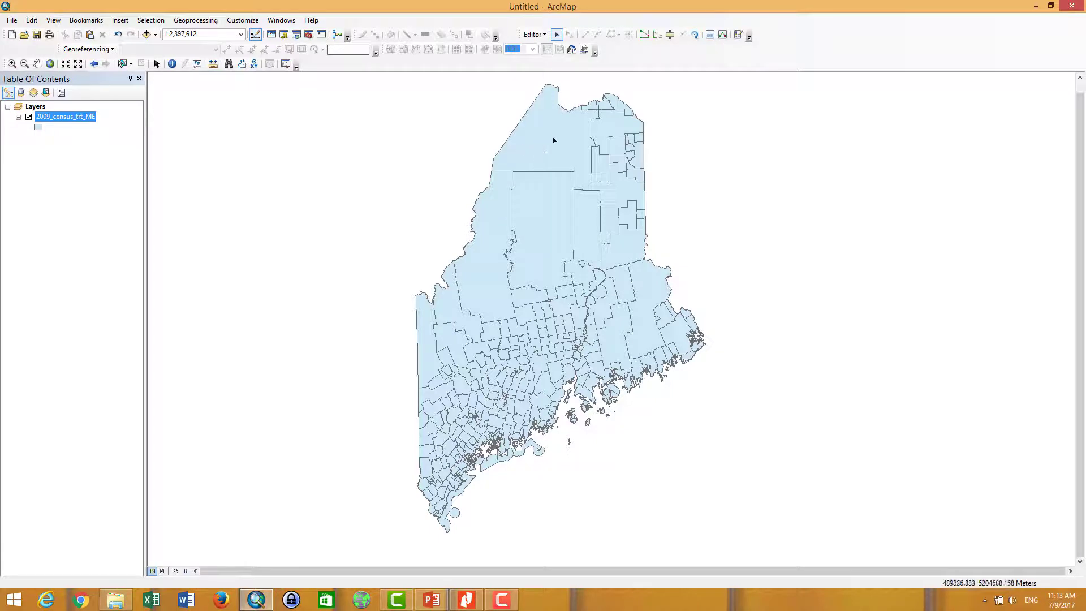
left_click(537, 36)
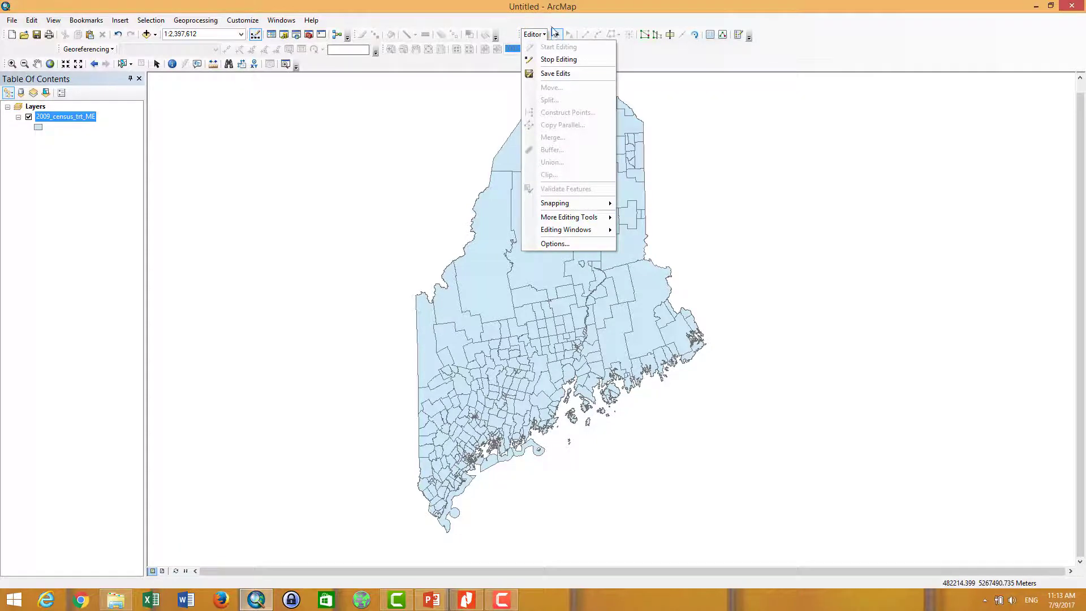
left_click(551, 28)
left_click(540, 35)
mouse_move(595, 220)
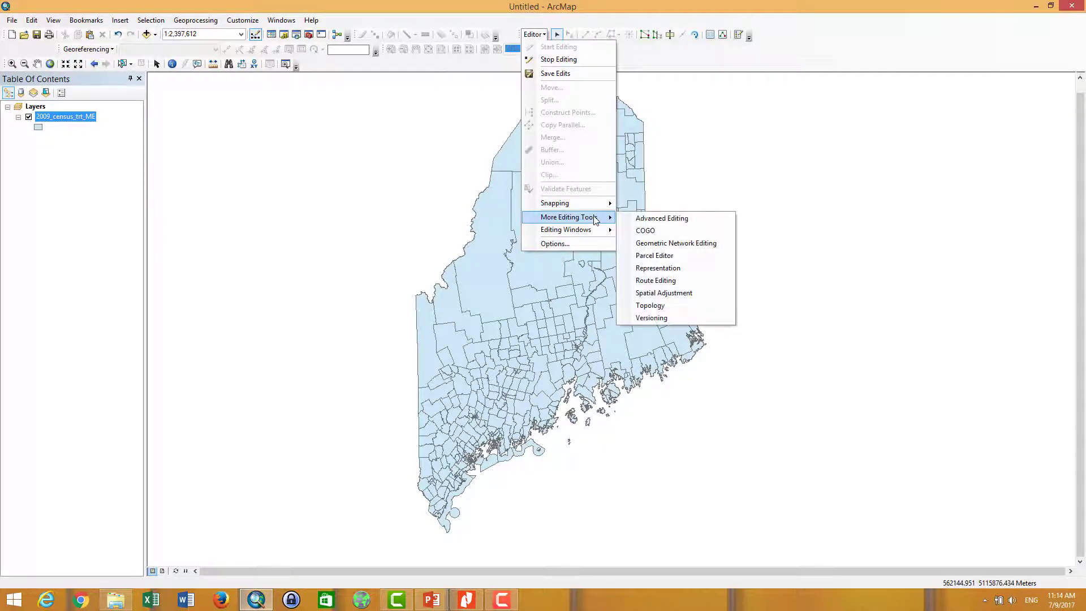
left_click(688, 221)
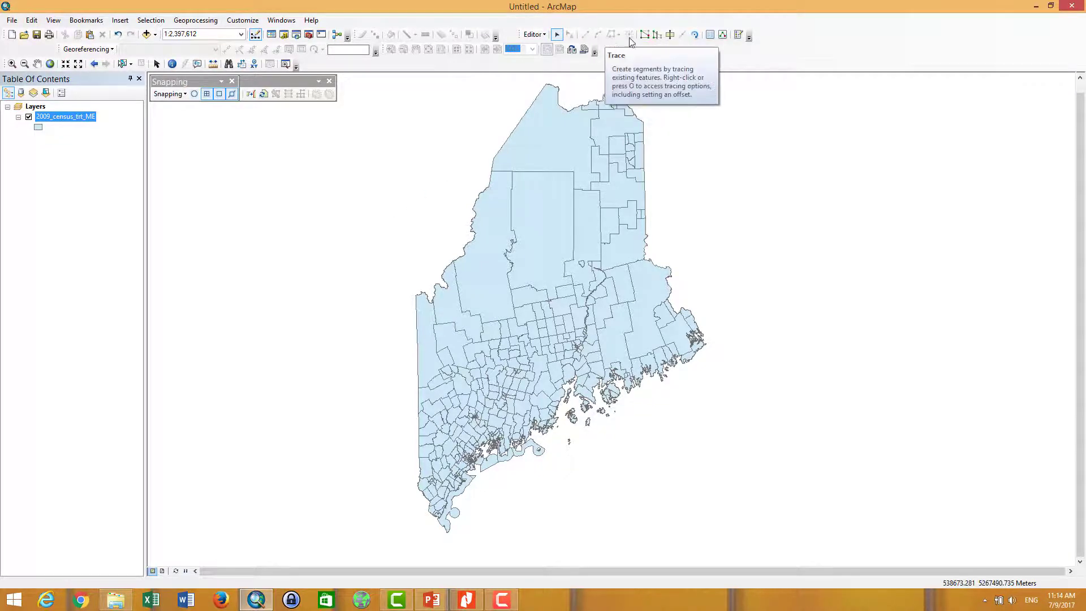
In Create Features, pick the 2009_census_trt_ME template and its Polygon construction tool
left_click(740, 35)
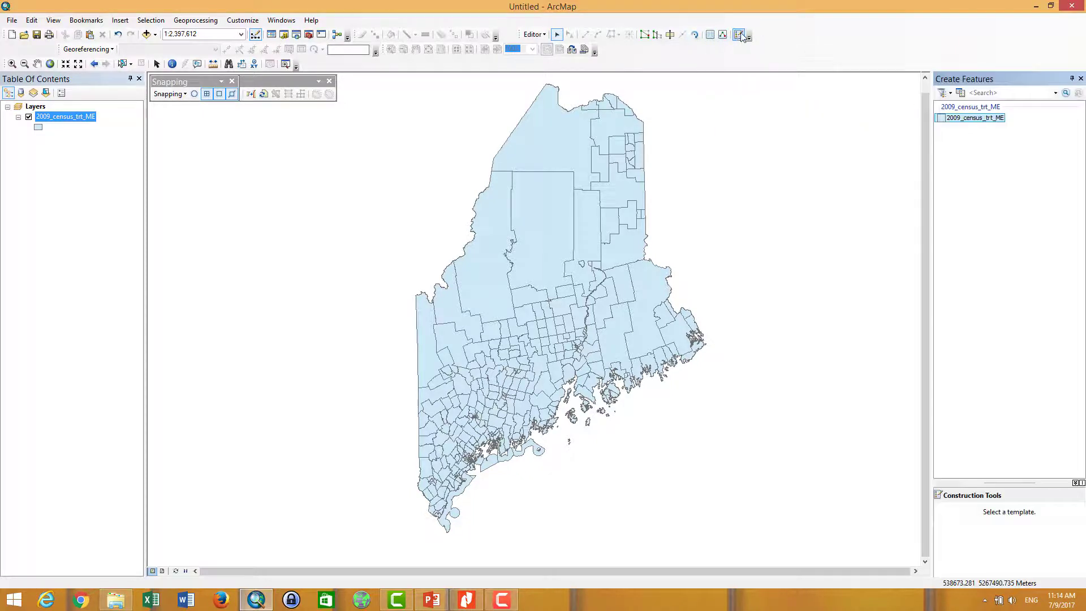
left_click(976, 118)
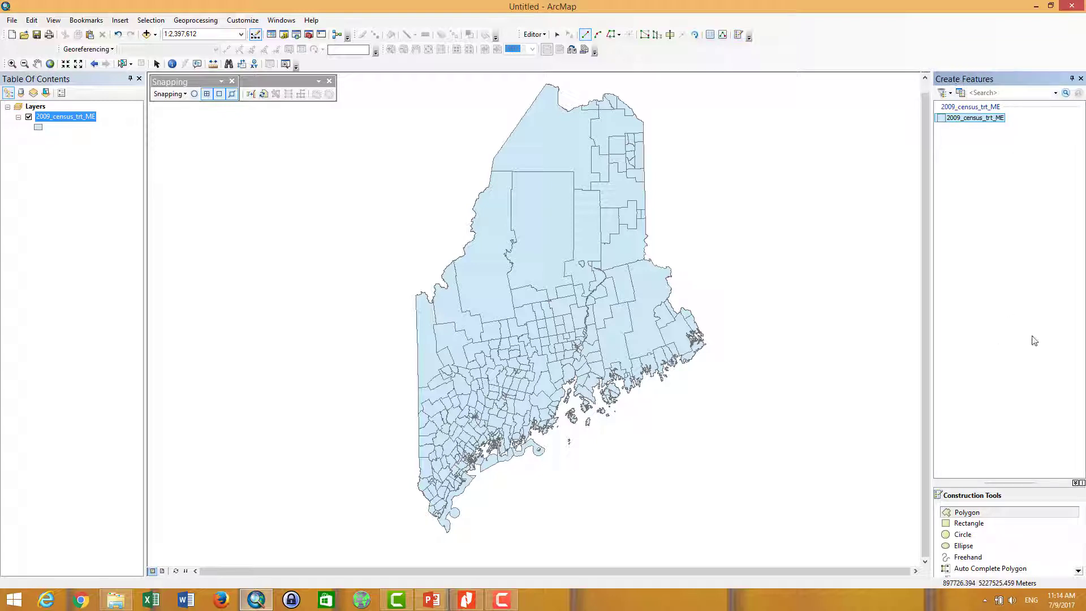
scroll(984, 549, "down", 1)
scroll(975, 551, "up", 1)
left_click(973, 515)
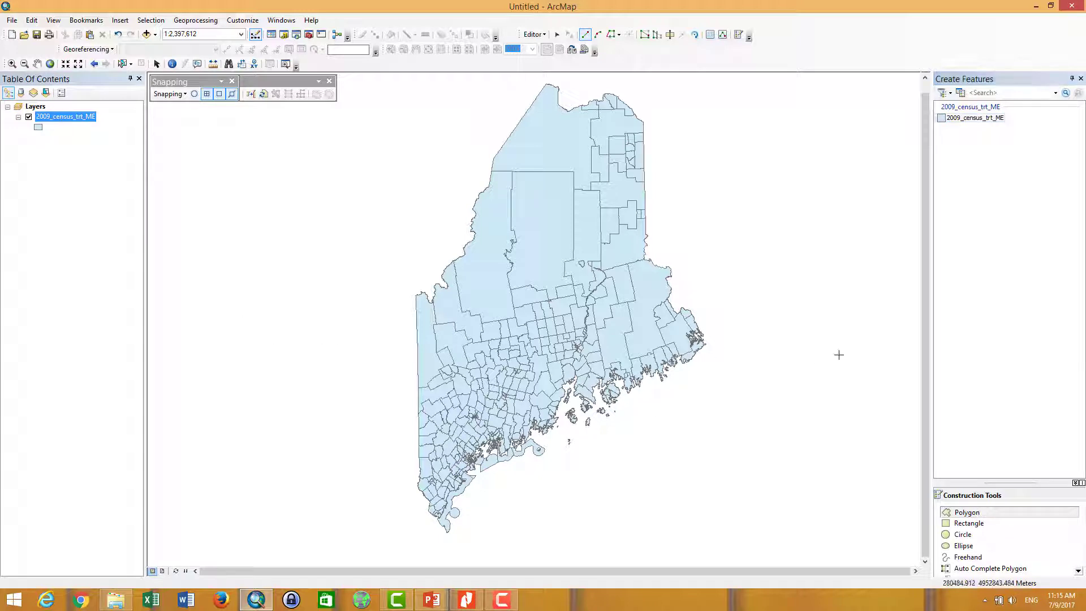
Sketch and finish a new tract polygon in the water just east of Maine's coastline
left_click(713, 306)
left_click(719, 281)
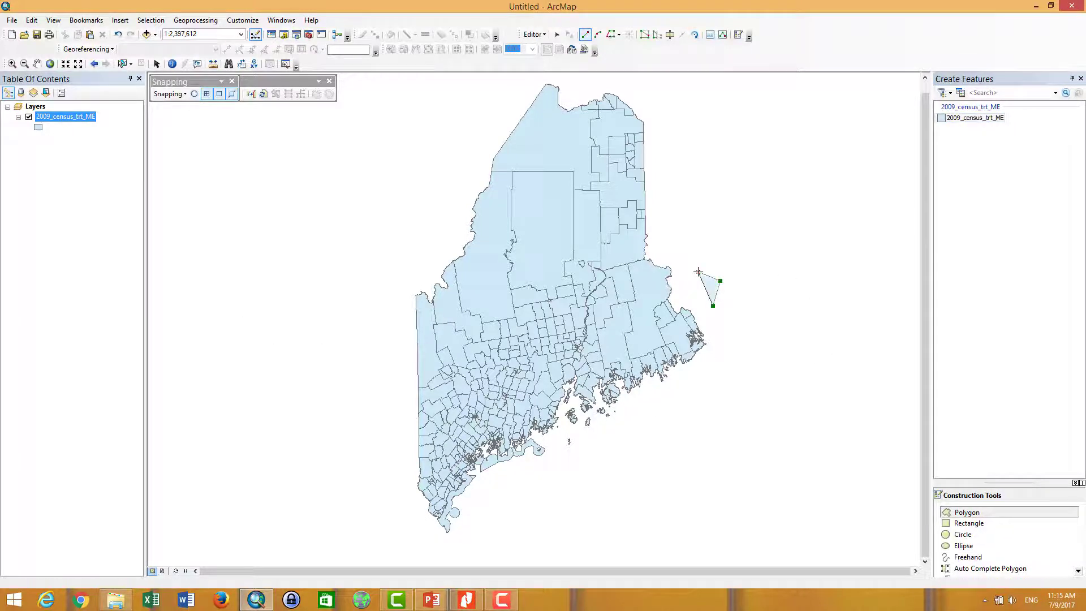
left_click(699, 263)
left_click(698, 272)
left_click(689, 286)
double_click(692, 300)
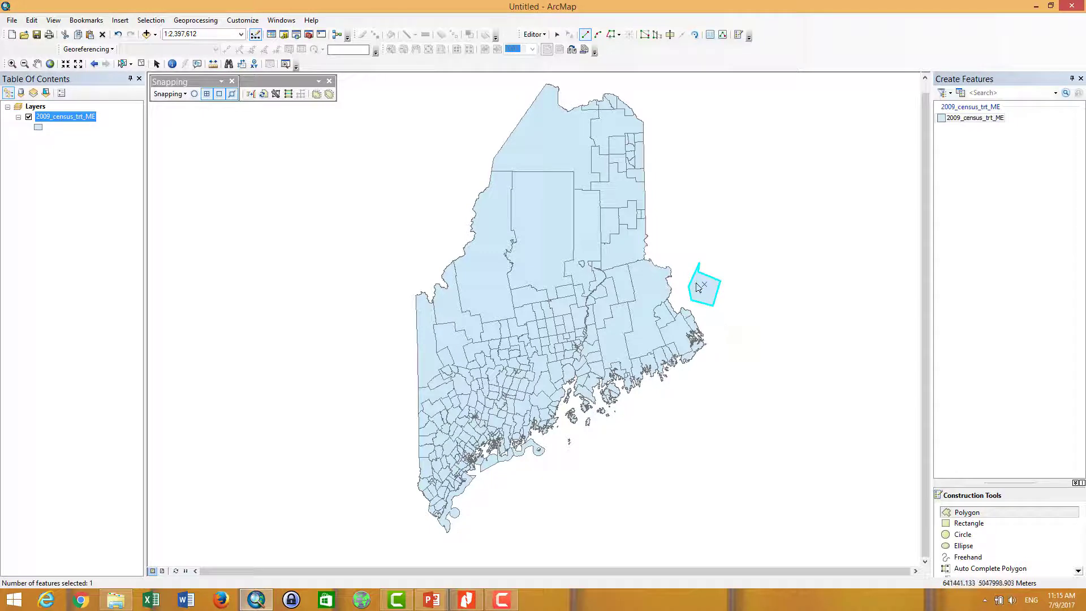
Stop editing from the Editor menu without saving, discarding the offshore polygon
left_click(546, 35)
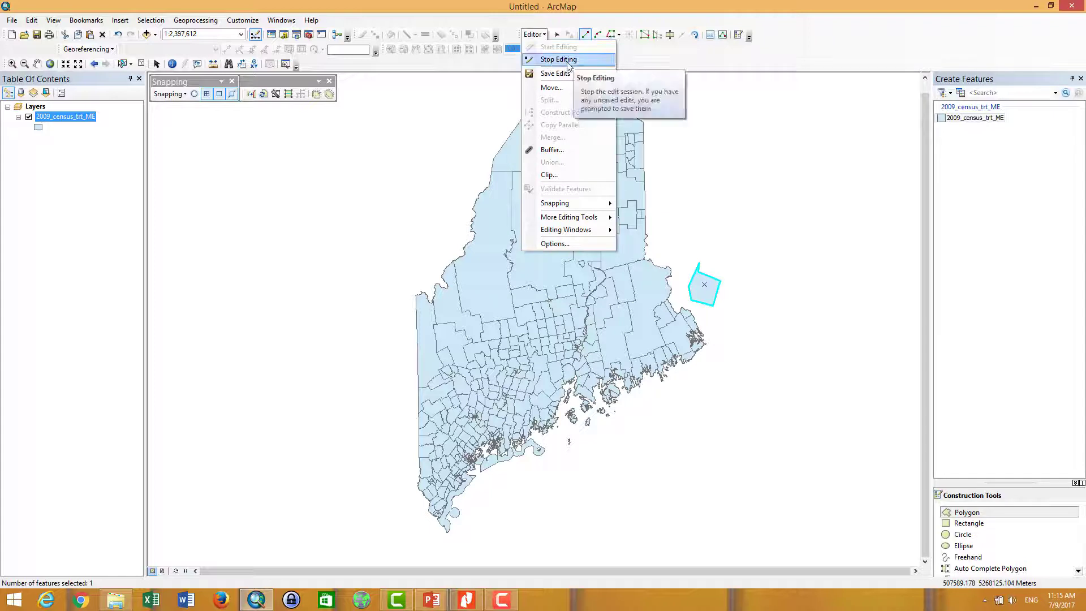
left_click(559, 60)
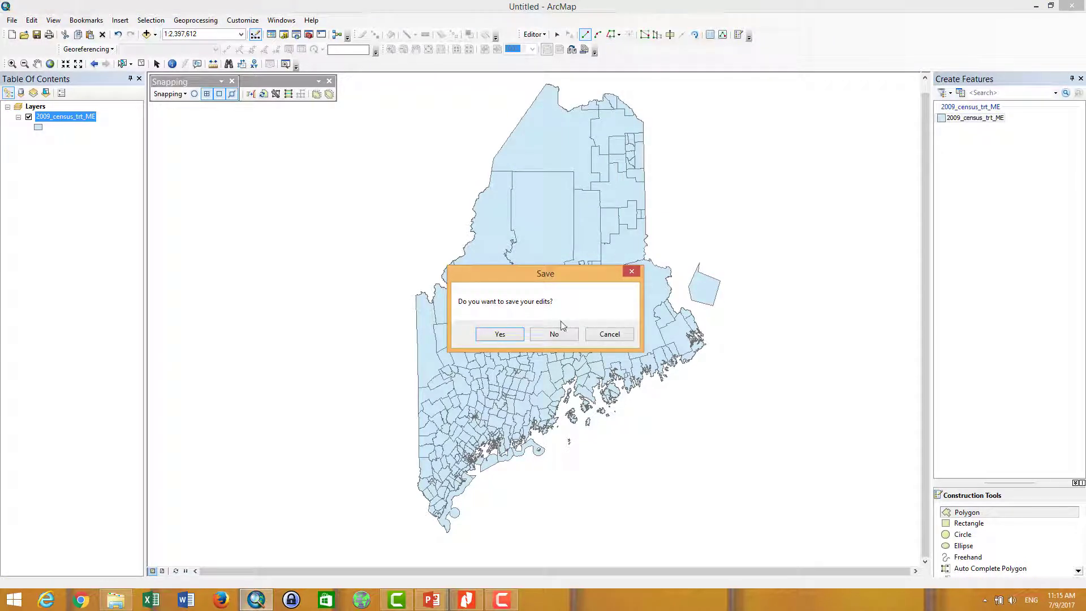
left_click(554, 334)
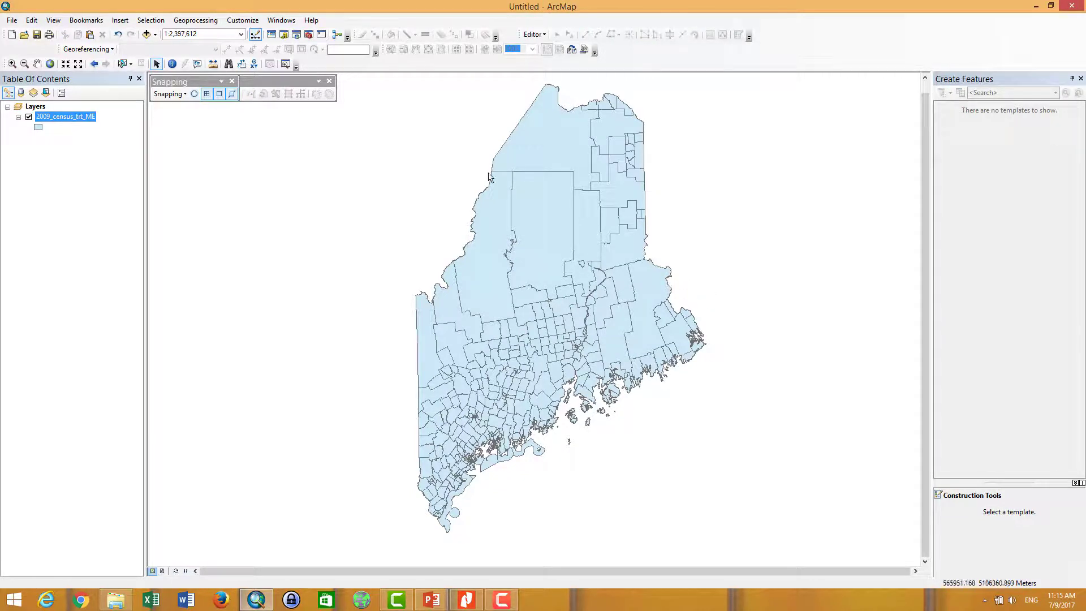
left_click(542, 34)
left_click(544, 35)
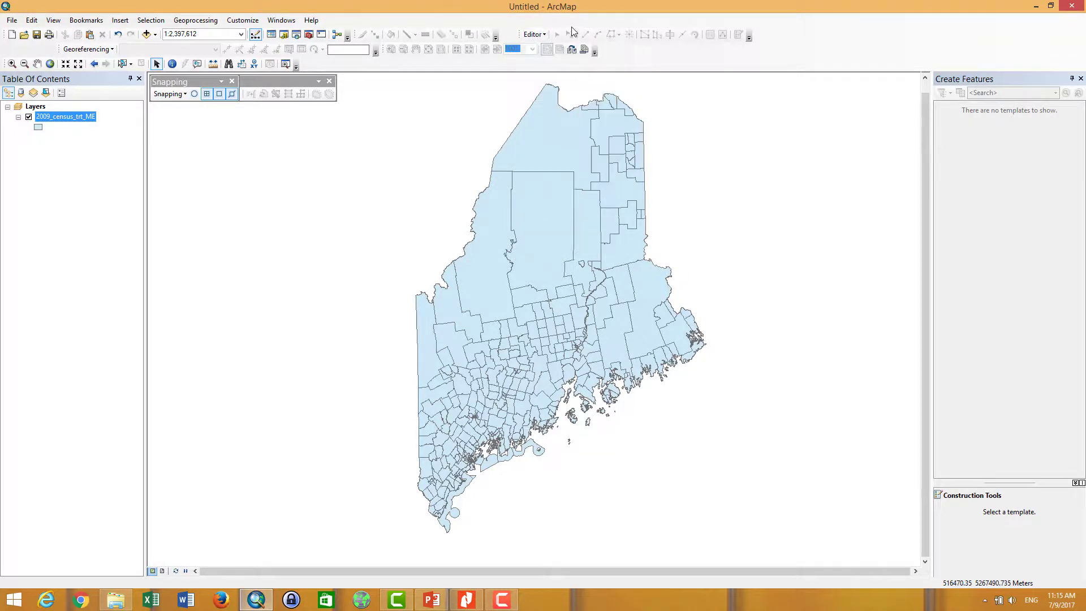